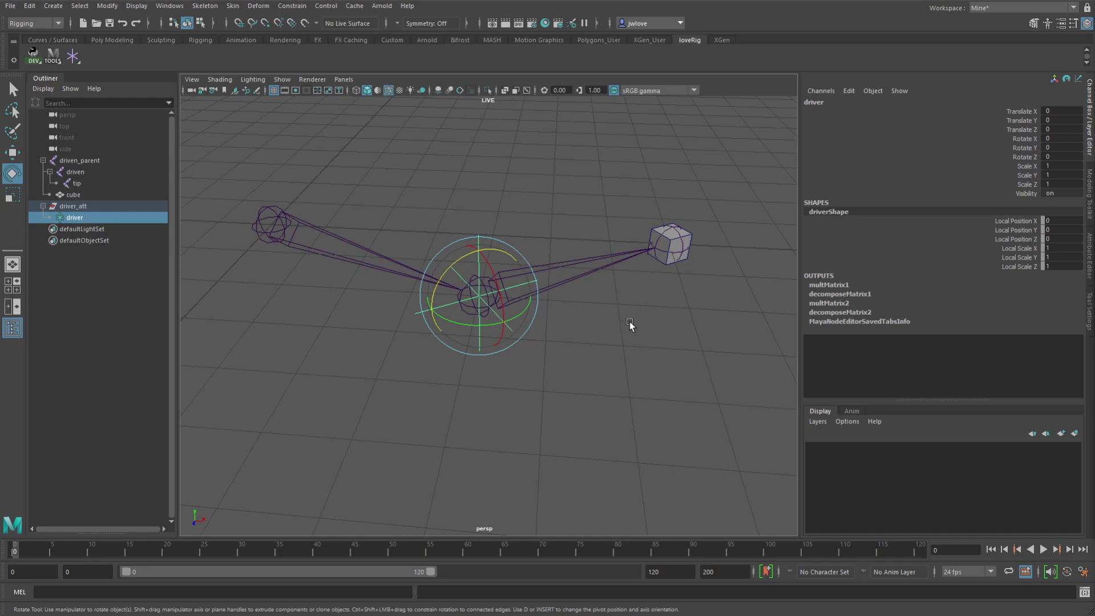
Inspect the driven joint's full attributes, including Joint Orient, while orbiting around the rig.
click(601, 303)
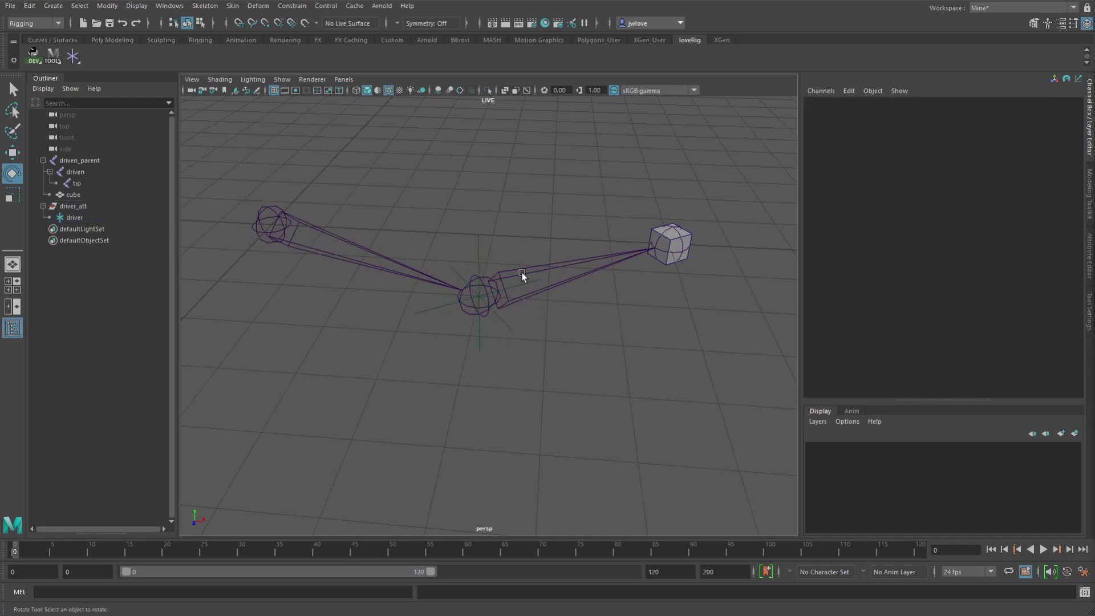
click(472, 247)
click(581, 260)
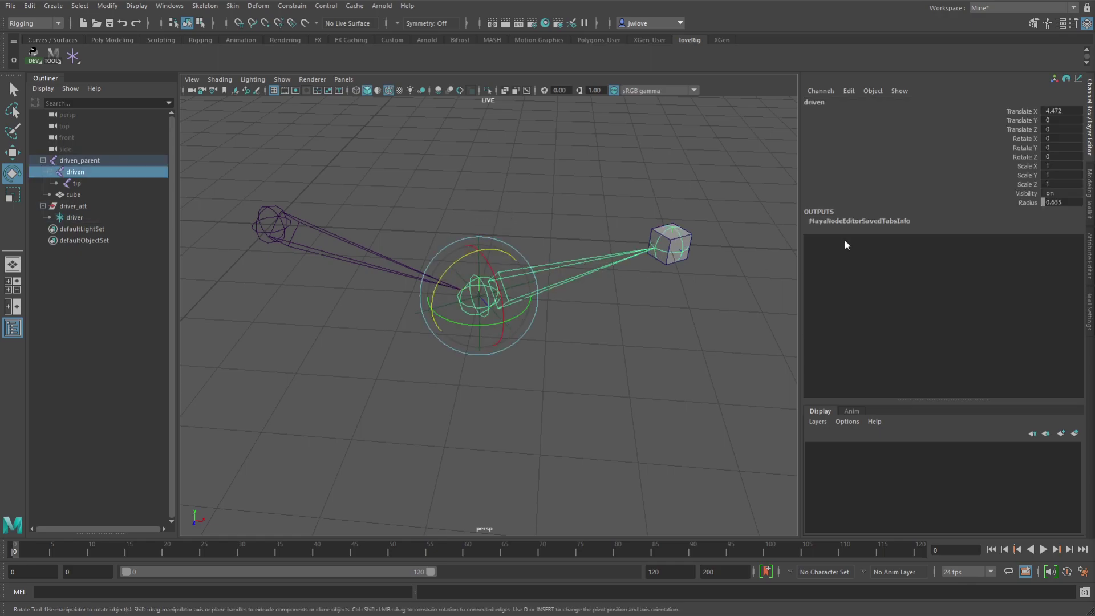
key(ctrl+a)
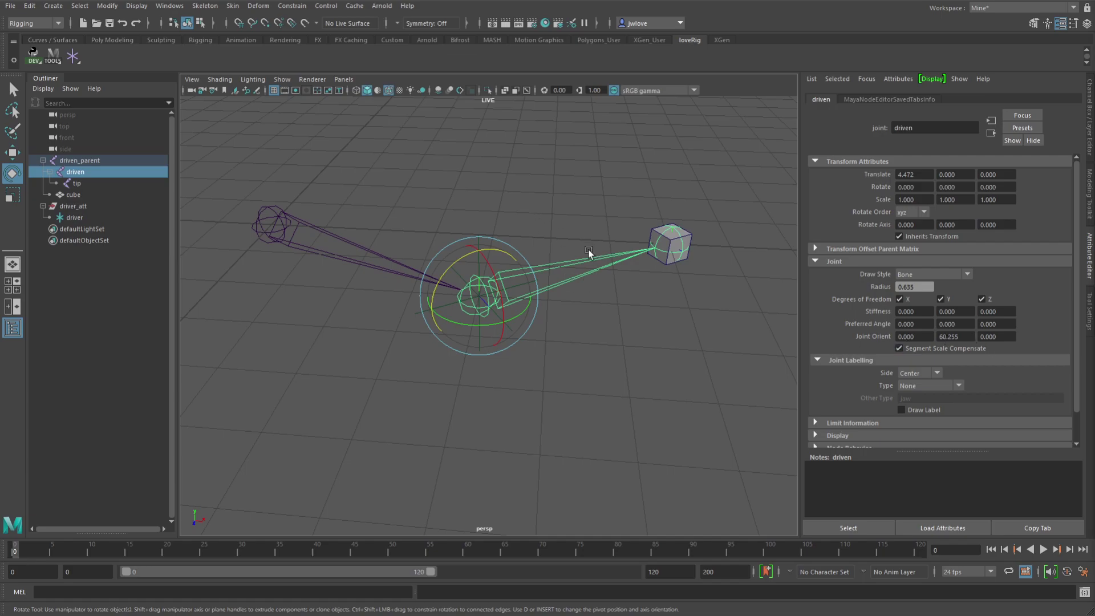
key(ctrl+a)
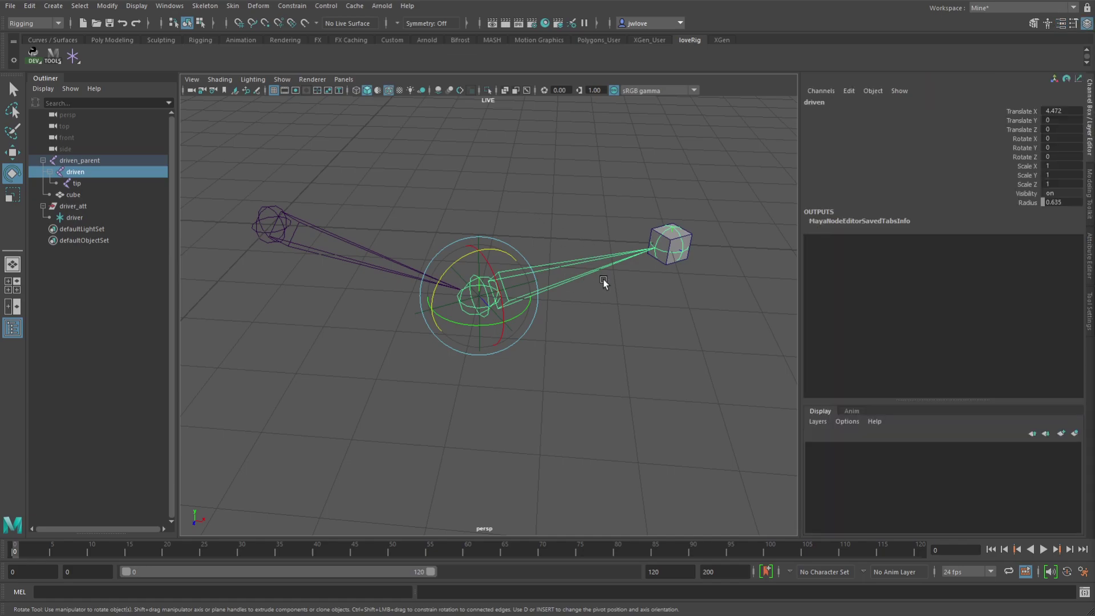
mouse_move(614, 316)
alt+mouse_down()
mouse_move(631, 308)
mouse_move(593, 311)
mouse_move(620, 308)
alt+mouse_up()
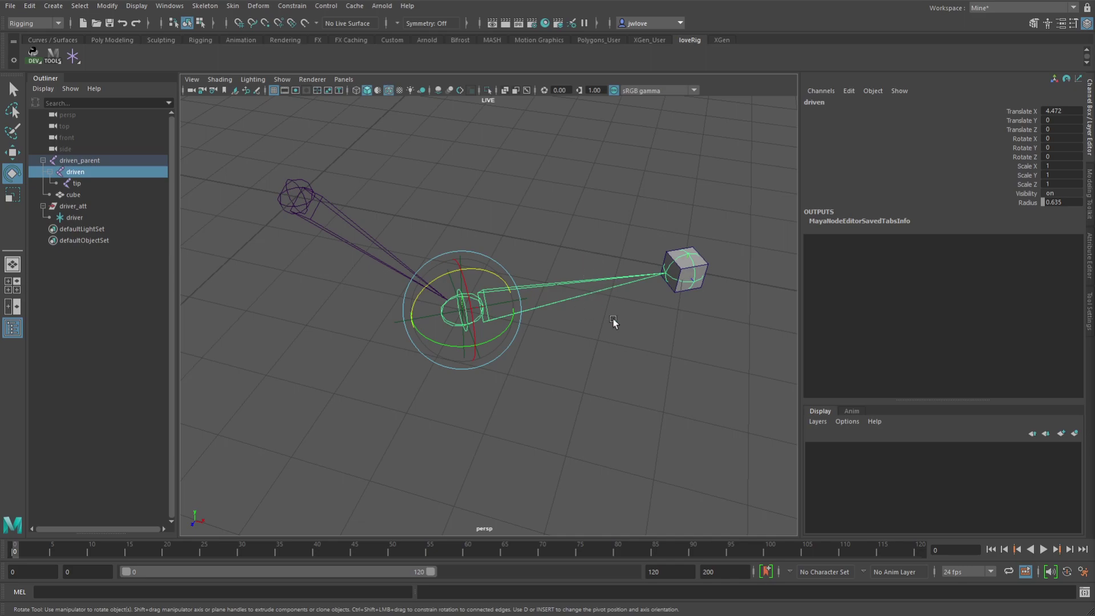
alt+drag(613, 332, 633, 330)
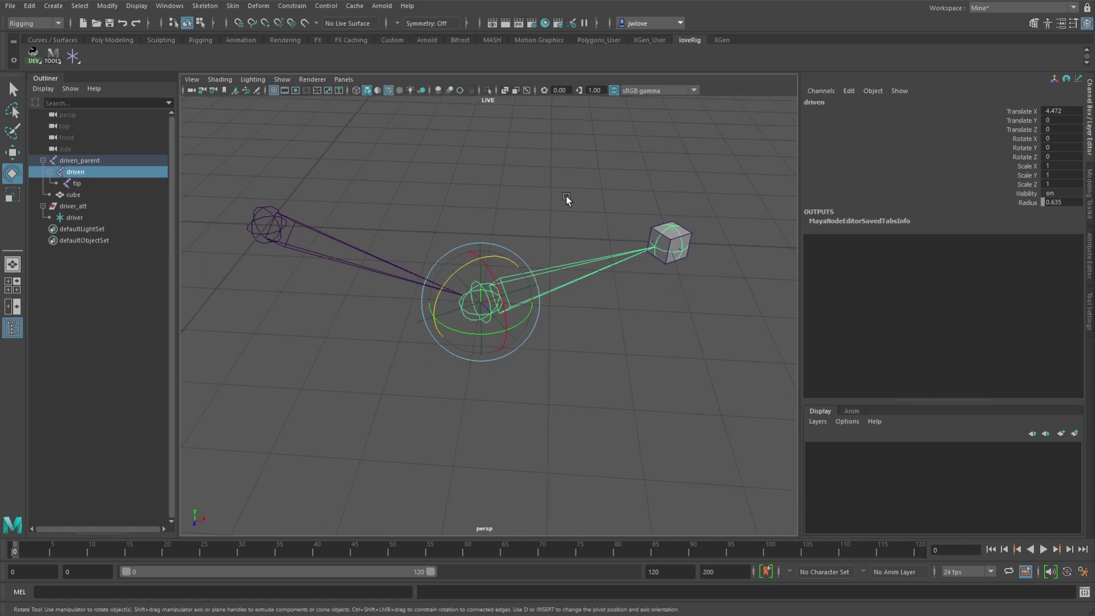
alt+drag(567, 199, 562, 231)
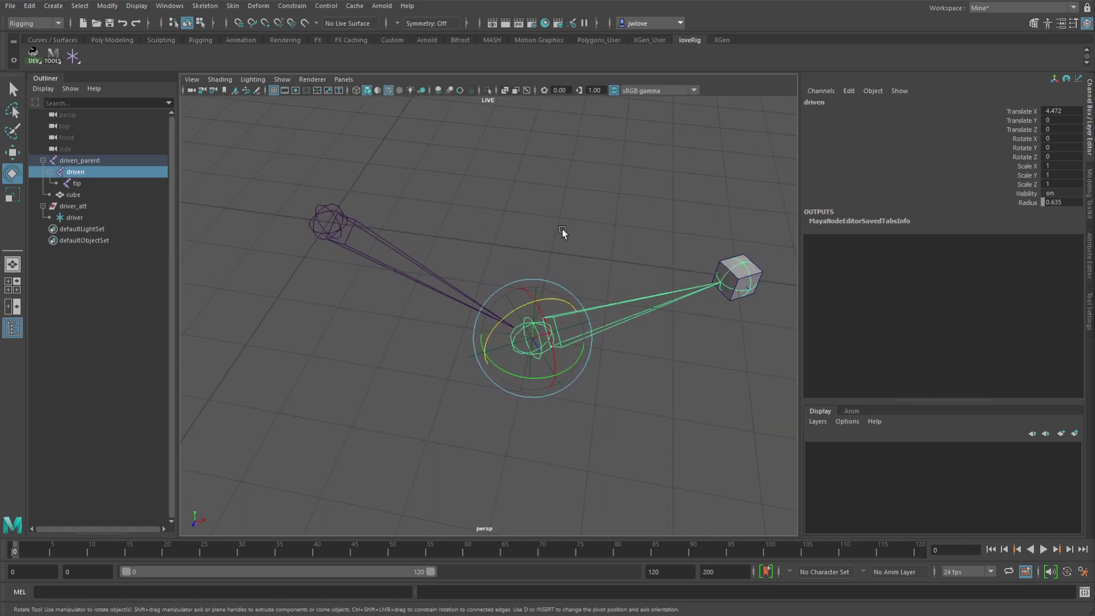
Check the driven_parent group, the driver_att values and the cube's inputs one by one.
click(83, 161)
click(77, 172)
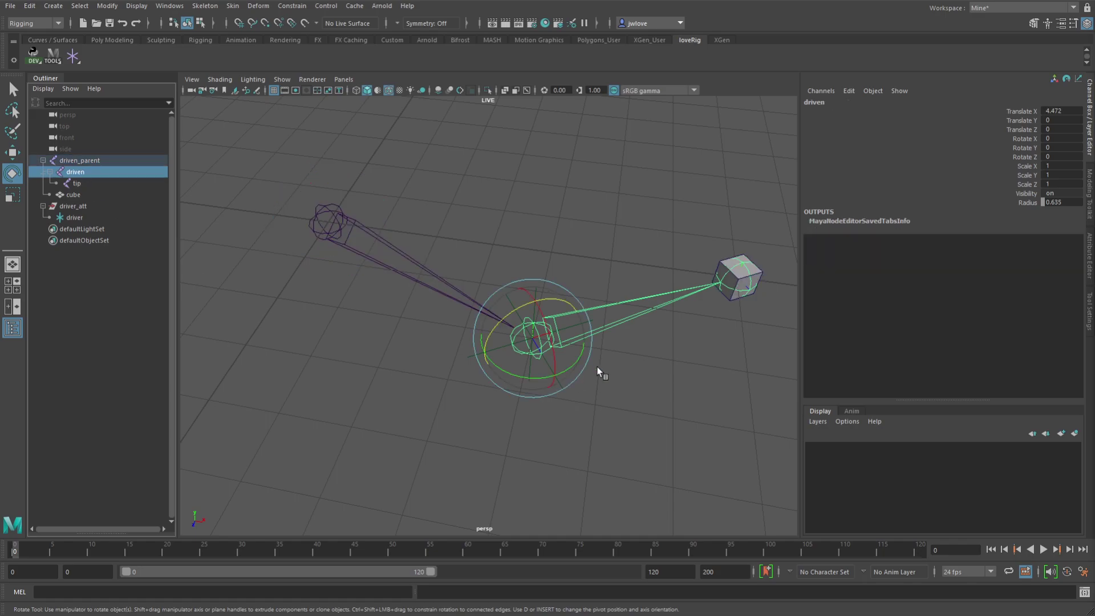
click(606, 403)
click(563, 385)
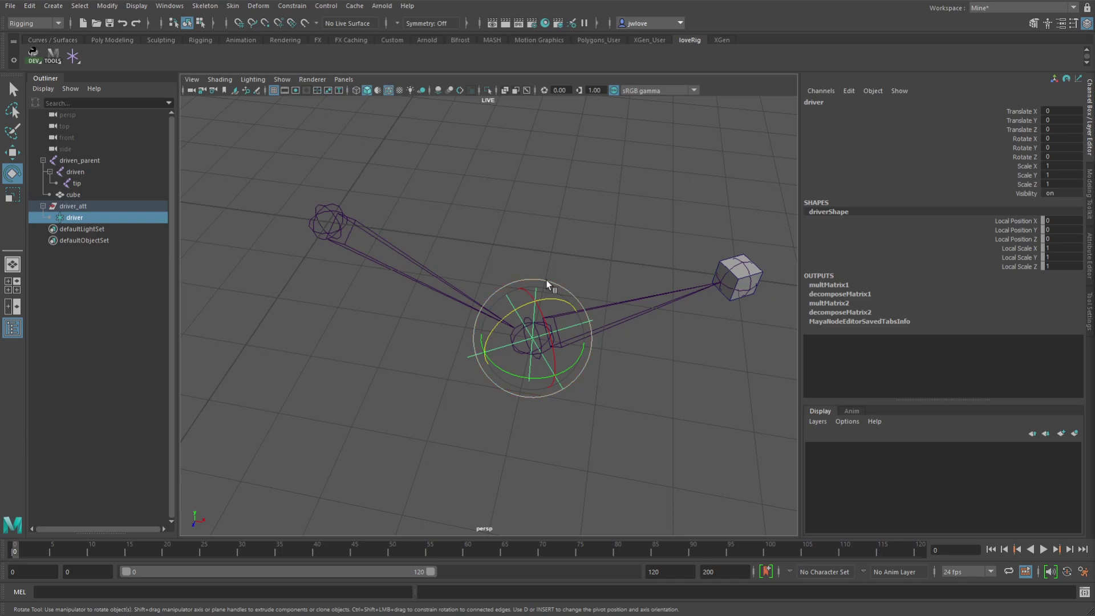
click(80, 206)
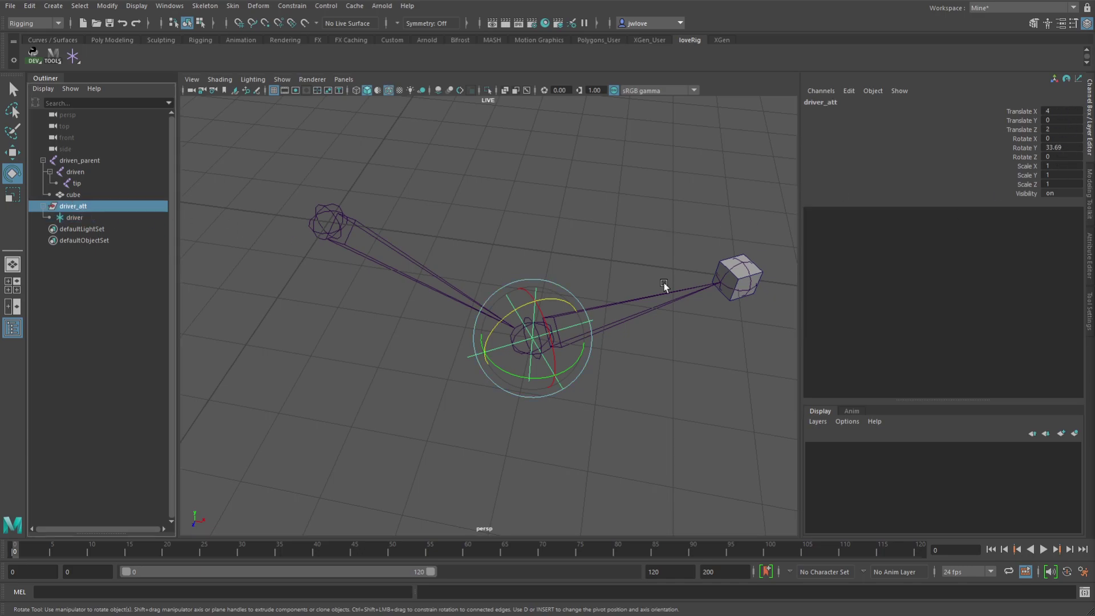
click(600, 405)
click(550, 381)
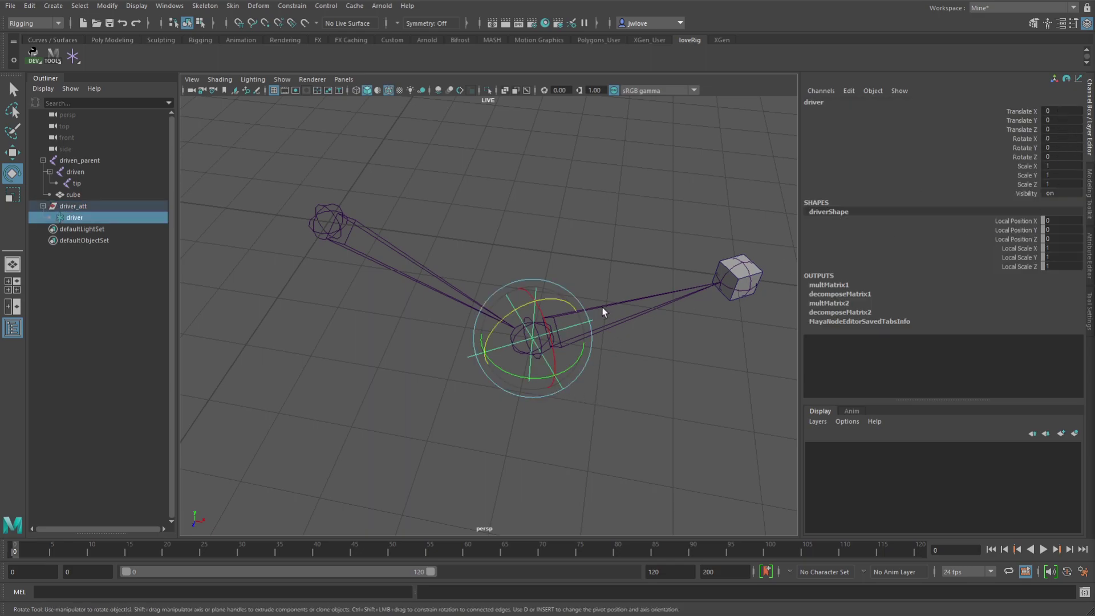
click(655, 308)
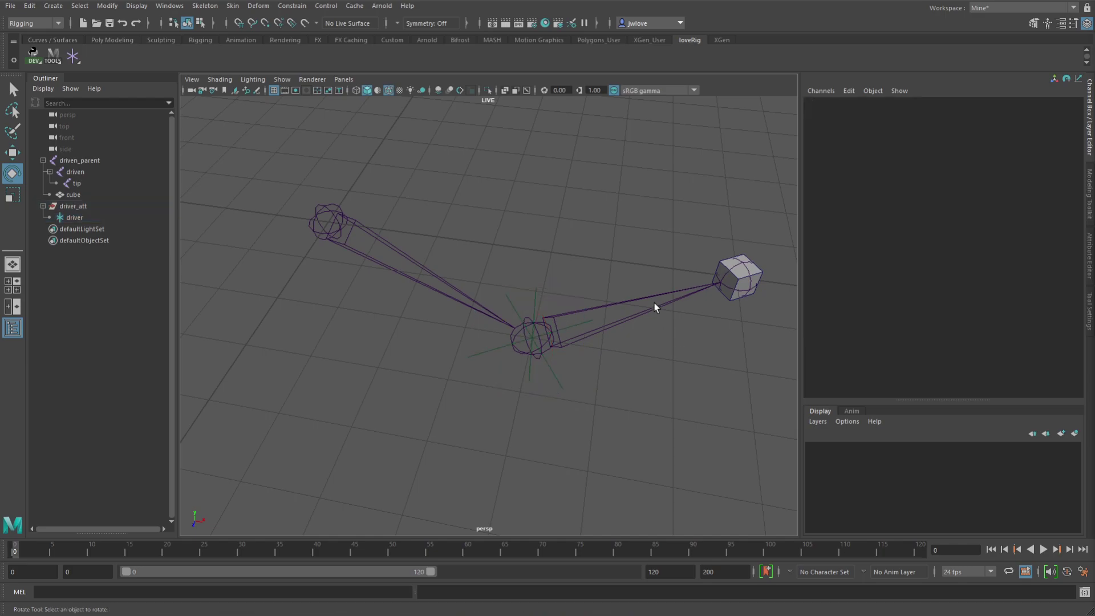
click(648, 298)
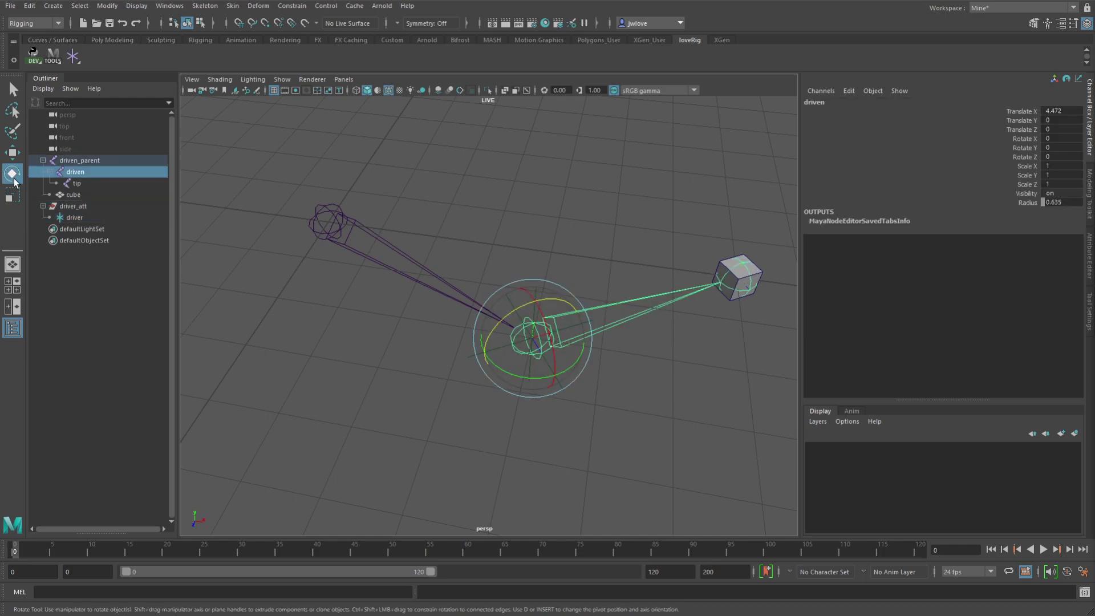
click(71, 195)
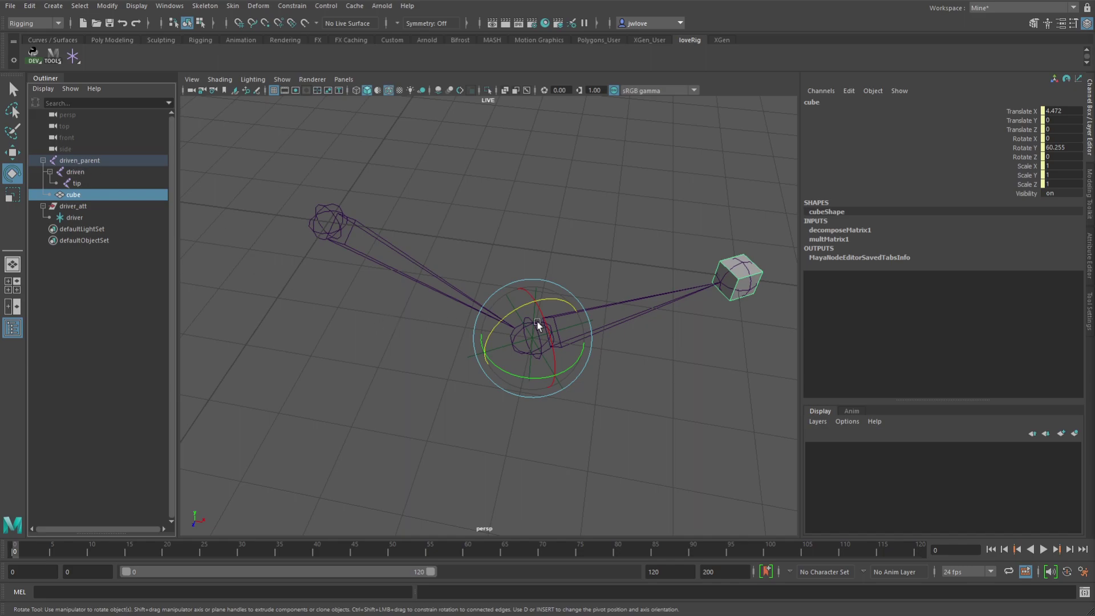
click(636, 318)
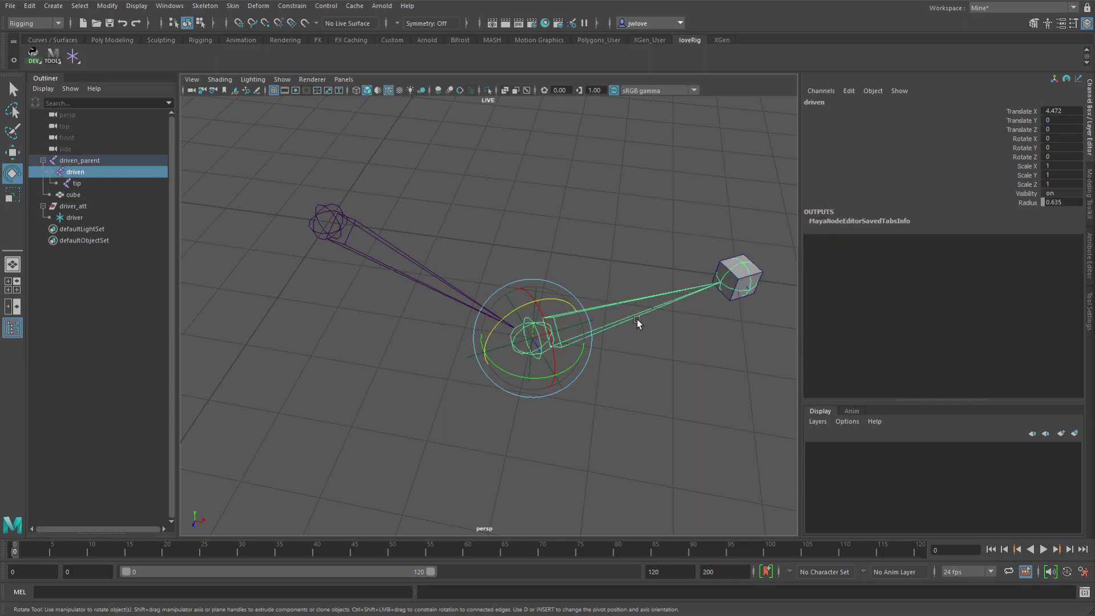
click(721, 264)
Rotate the driver locator so the cube swings along, then undo back to zero rotation.
key(w)
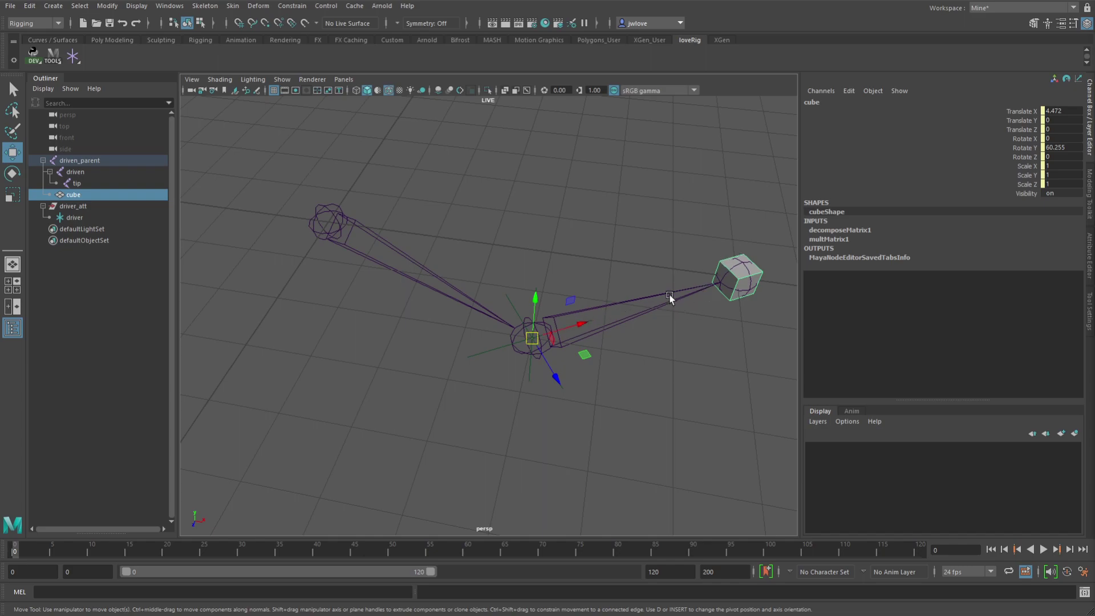
click(507, 329)
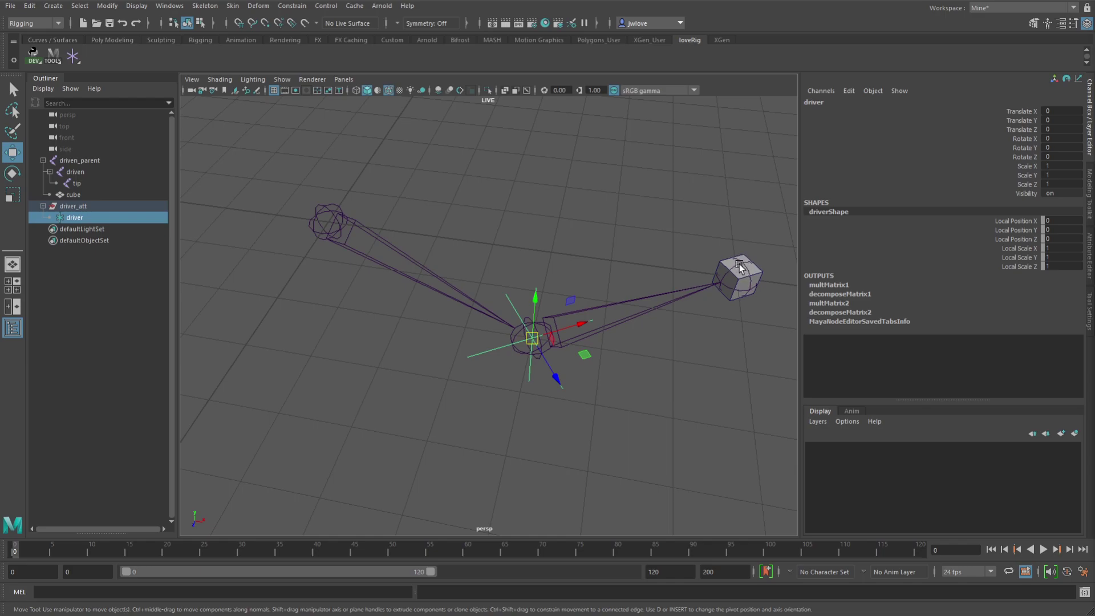
alt+drag(631, 367, 663, 361)
key(e)
drag(495, 316, 469, 343)
key(ctrl+z)
key(shift+z)
key(ctrl+z)
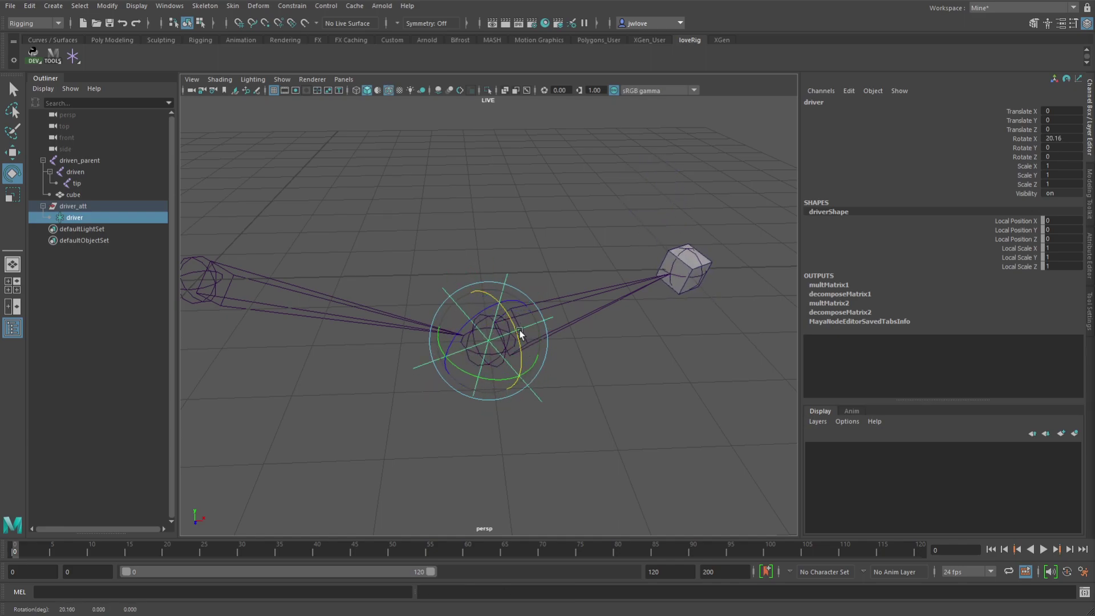
drag(512, 314, 468, 334)
key(ctrl+z)
key(w)
key(ctrl+z)
key(ctrl+z)
key(ctrl+z)
Scale the driver along Z to stretch the cube, then deselect it.
key(r)
drag(521, 362, 670, 423)
click(653, 377)
alt+drag(653, 377, 545, 348)
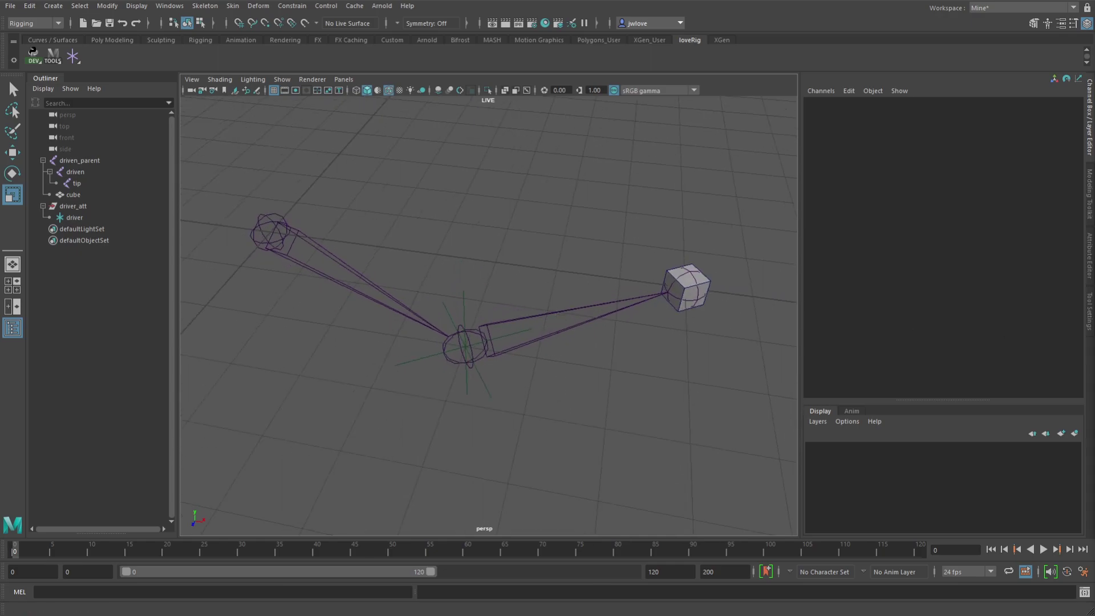
Connect decomposeMatrix1's Output Rotate, Scale and Translate to driven's Rotate, Scale and Translate.
drag(1094, 7, 679, 64)
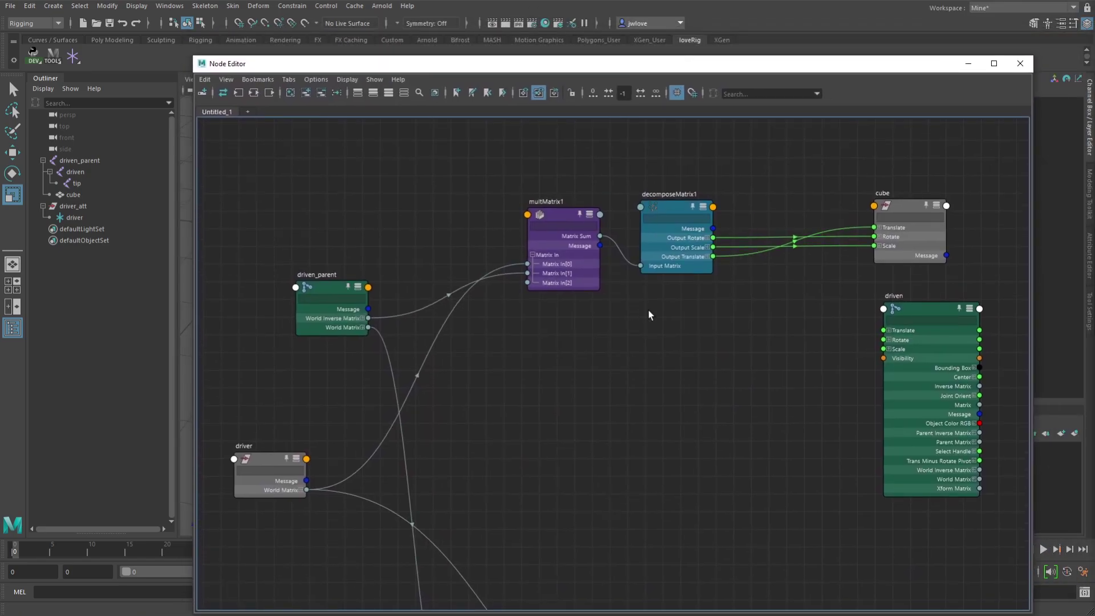
drag(713, 238, 883, 341)
drag(712, 248, 883, 349)
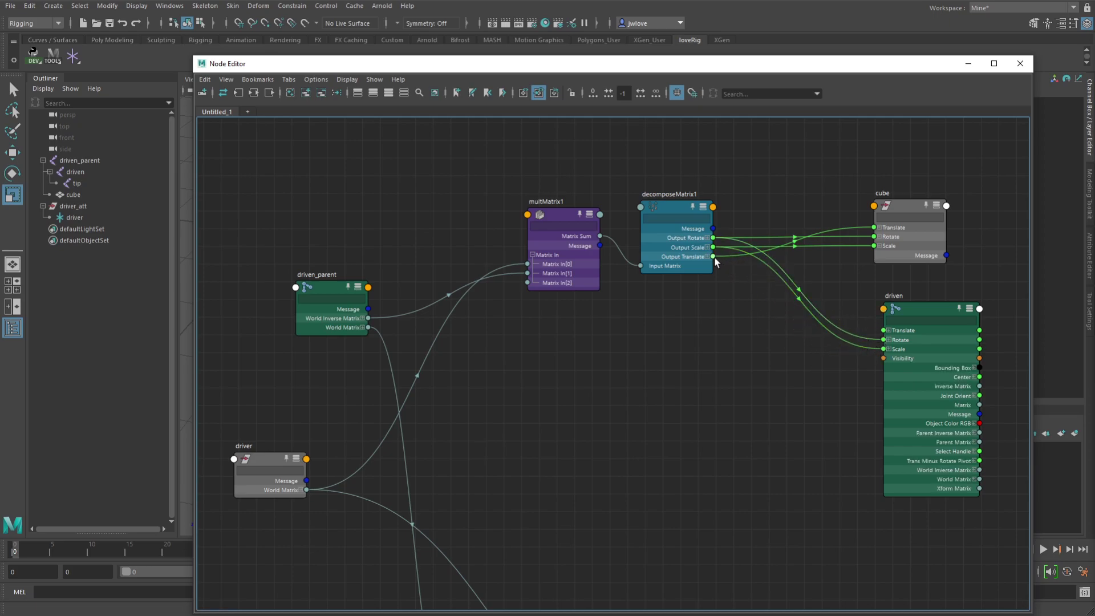
drag(713, 256, 883, 330)
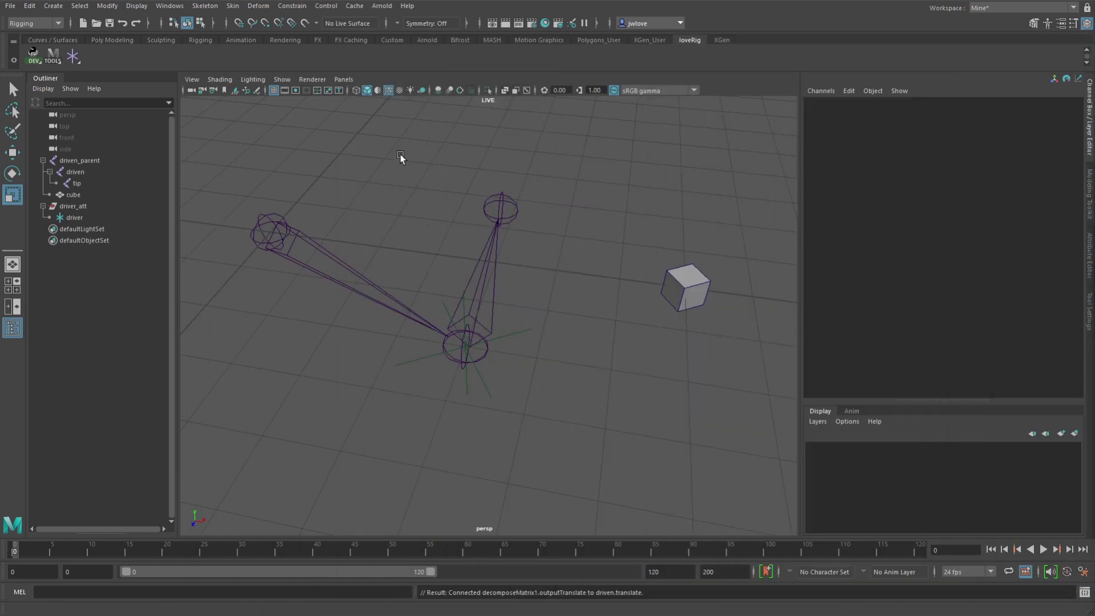
Rotate the driver so the driven joint and cube follow, undoing each test rotation.
click(534, 328)
alt+drag(575, 379, 587, 361)
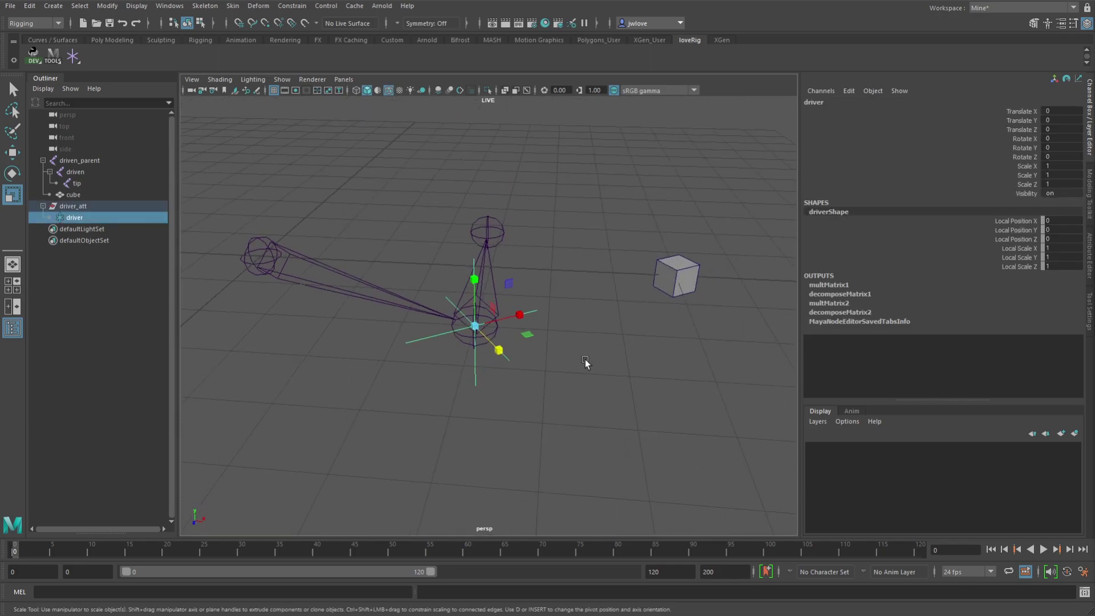
key(e)
drag(473, 319, 469, 253)
key(ctrl+z)
key(ctrl+z)
key(ctrl+z)
key(ctrl+z)
drag(494, 309, 433, 361)
key(ctrl+z)
Select the driven joint to check Rotate Y 60.255 and its decomposeMatrix1 and multMatrix1 inputs.
alt+drag(526, 395, 529, 273)
key(ctrl+a)
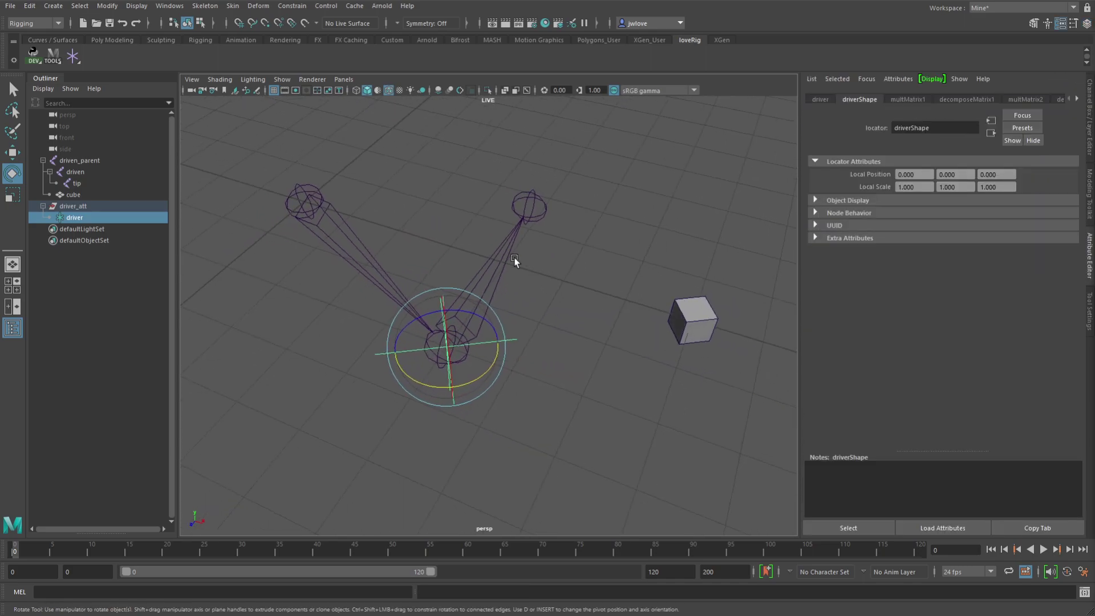
click(520, 265)
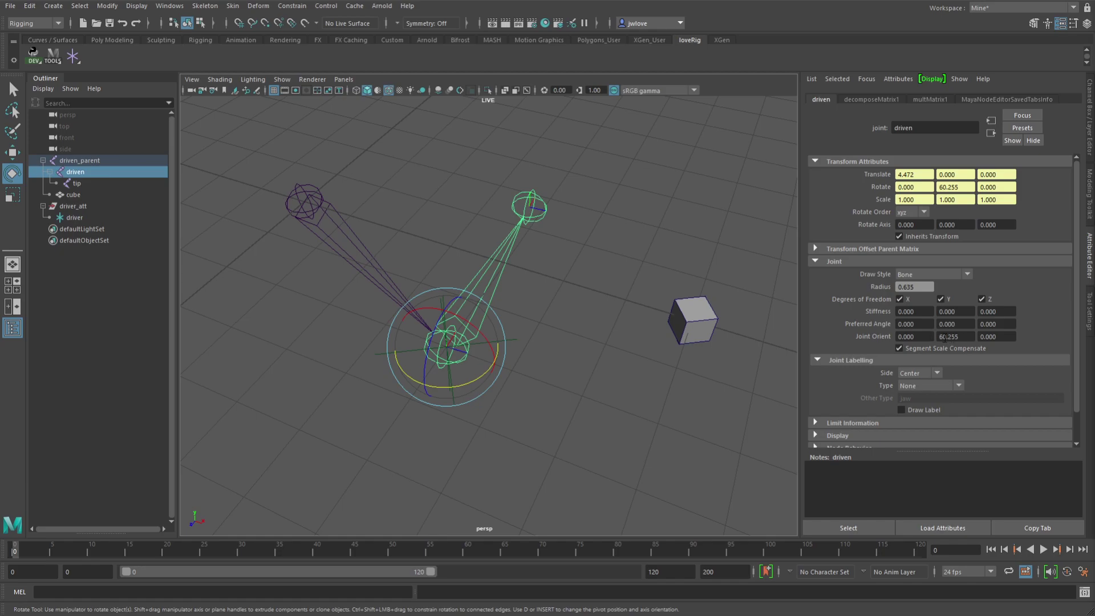
key(ctrl+a)
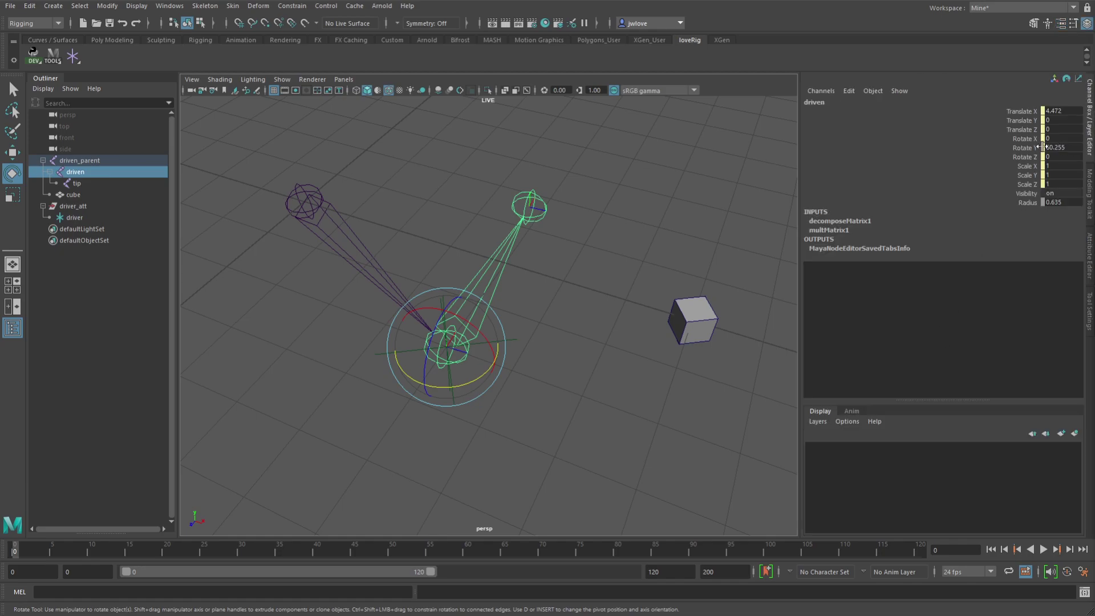
drag(542, 313, 454, 354)
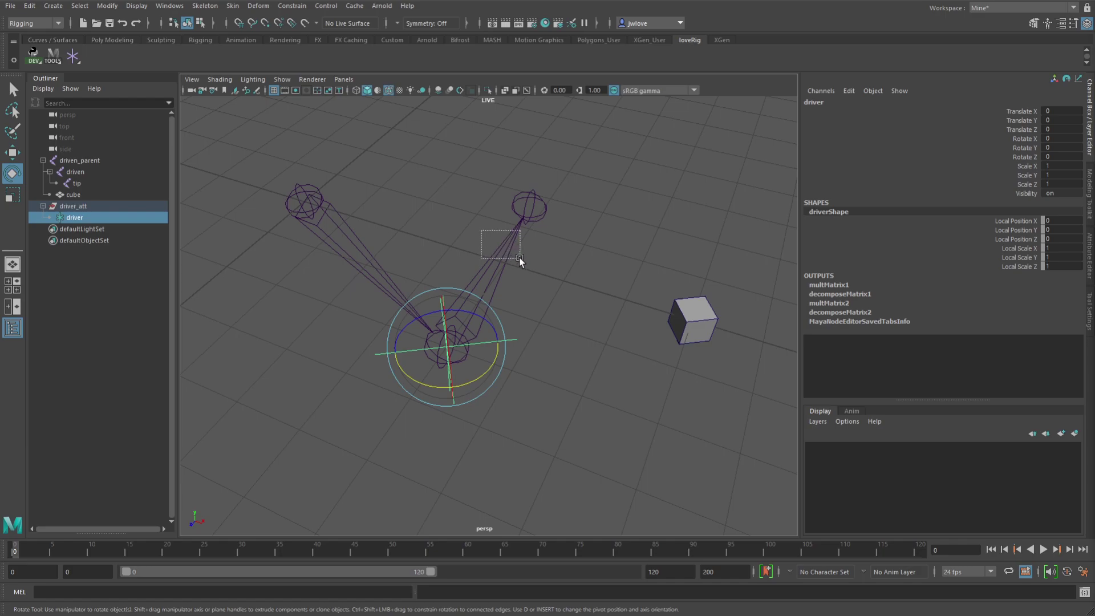
drag(519, 258, 520, 262)
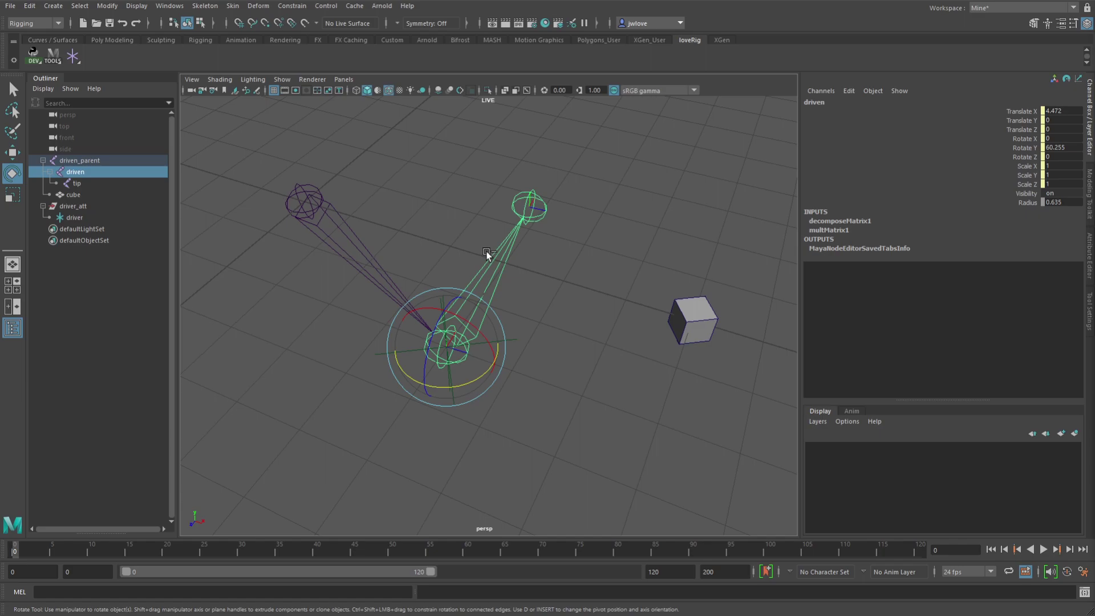
Set the driven joint's Joint Orient Y to 0 in the Attribute Editor.
key(ctrl+a)
drag(968, 336, 929, 335)
text(0)
key(Return)
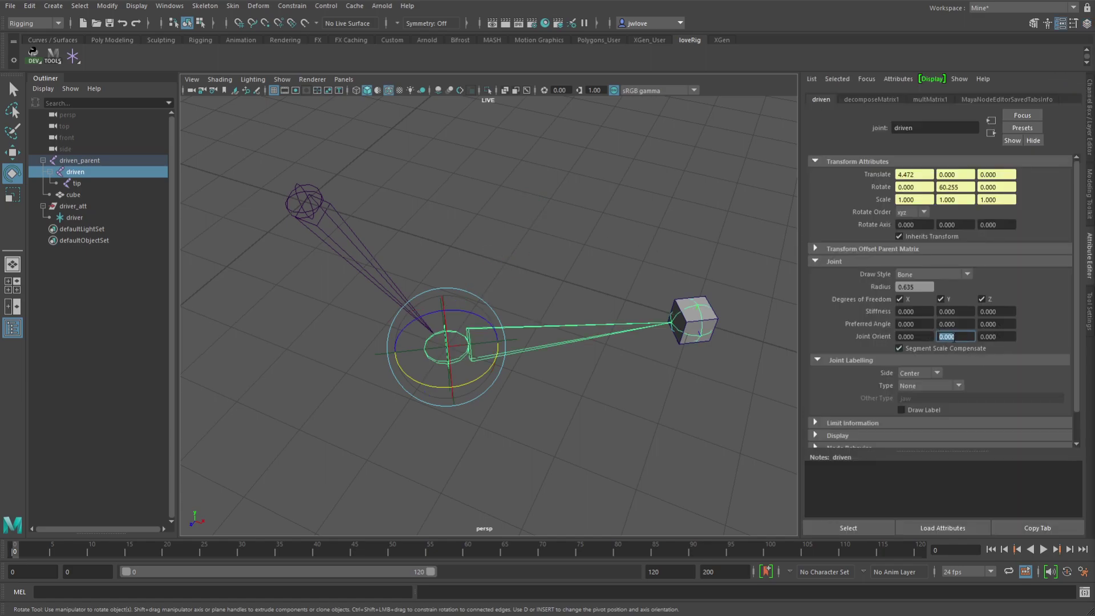
Rotate, move and scale the driver locator to test the joint chain, undoing each.
alt+drag(594, 367, 628, 335)
click(628, 334)
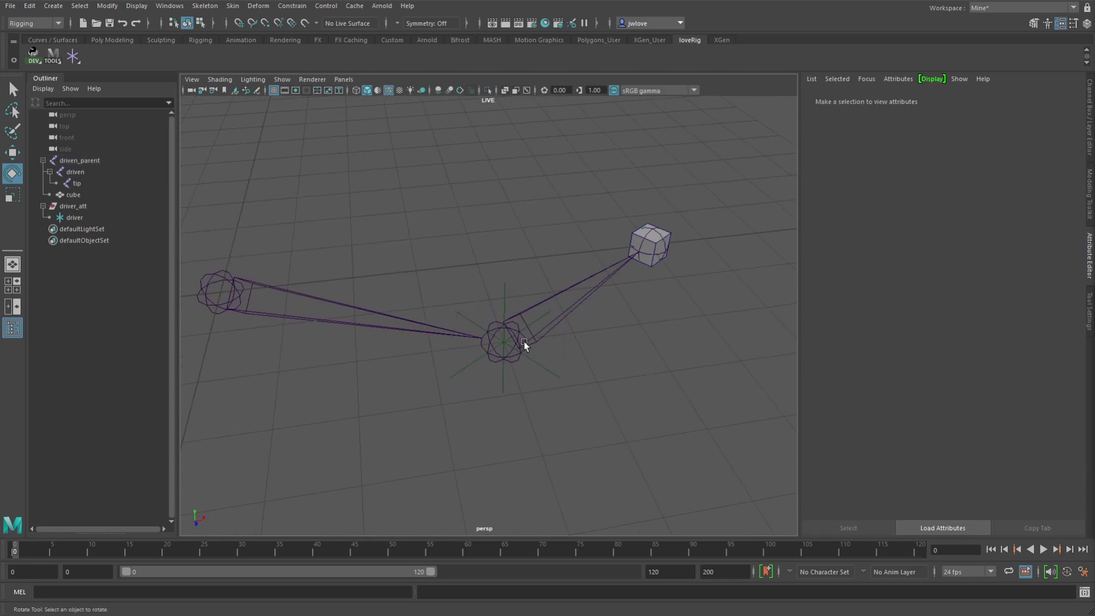
click(507, 296)
drag(507, 295, 474, 342)
key(ctrl+z)
key(ctrl+z)
key(ctrl+z)
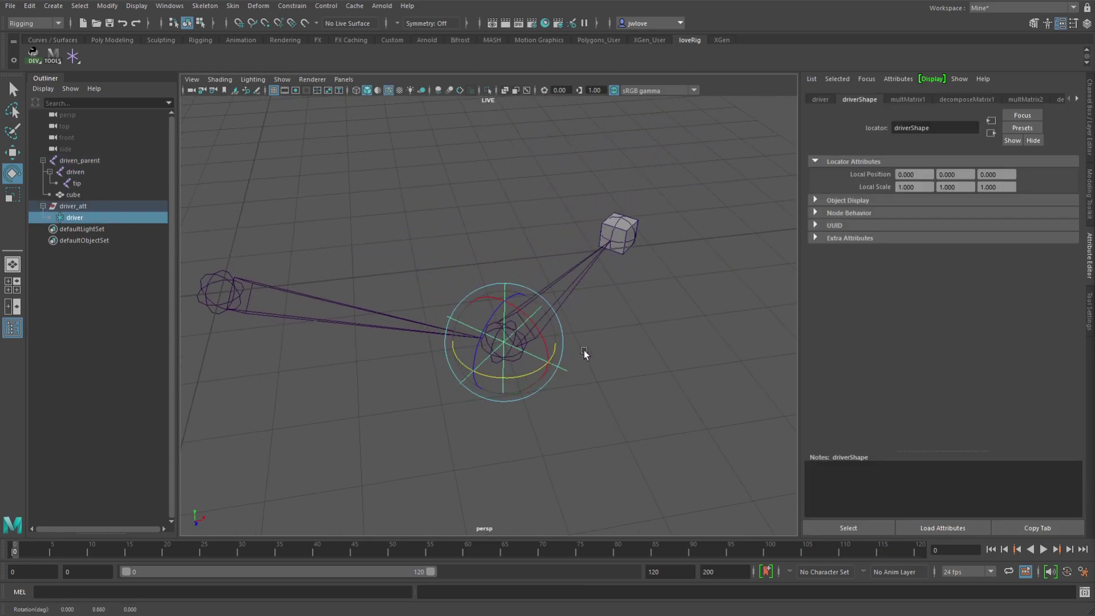
drag(560, 369, 582, 393)
key(w)
middle_drag(582, 393, 792, 408)
key(ctrl+z)
key(r)
key(ctrl+z)
key(ctrl+z)
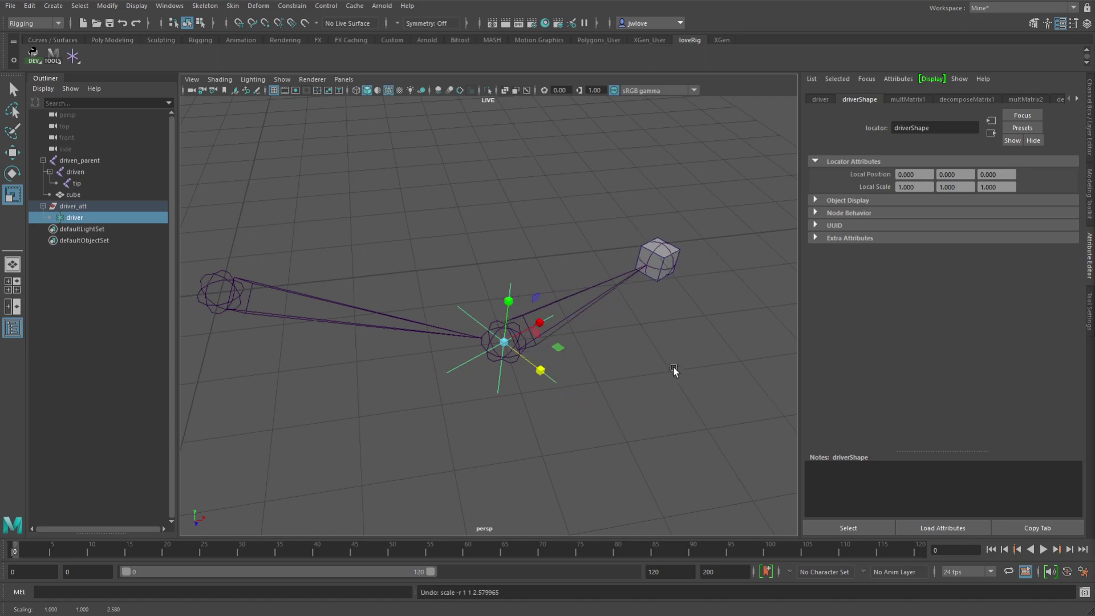
alt+drag(675, 327, 610, 287)
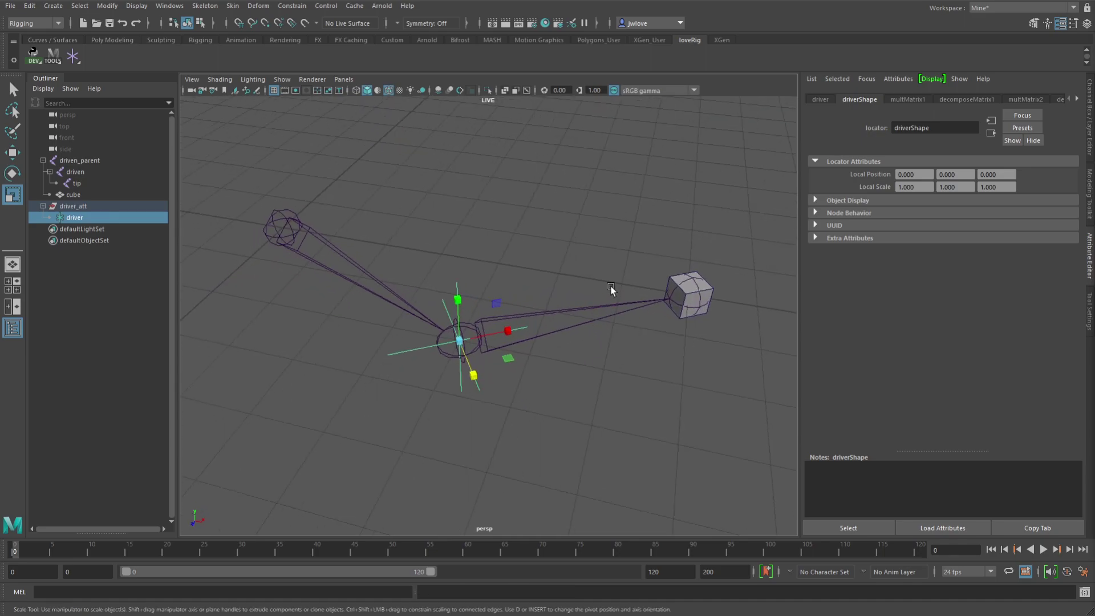
Select the driven joint, review its channels, and undo Joint Orient Y back to 60.255.
click(615, 323)
click(614, 319)
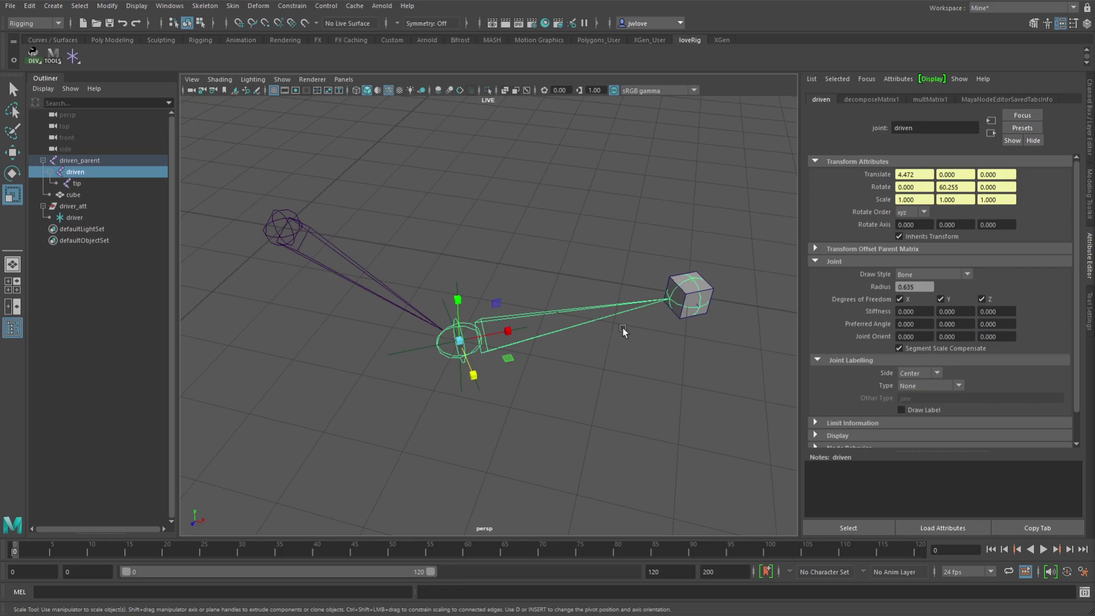
key(ctrl+a)
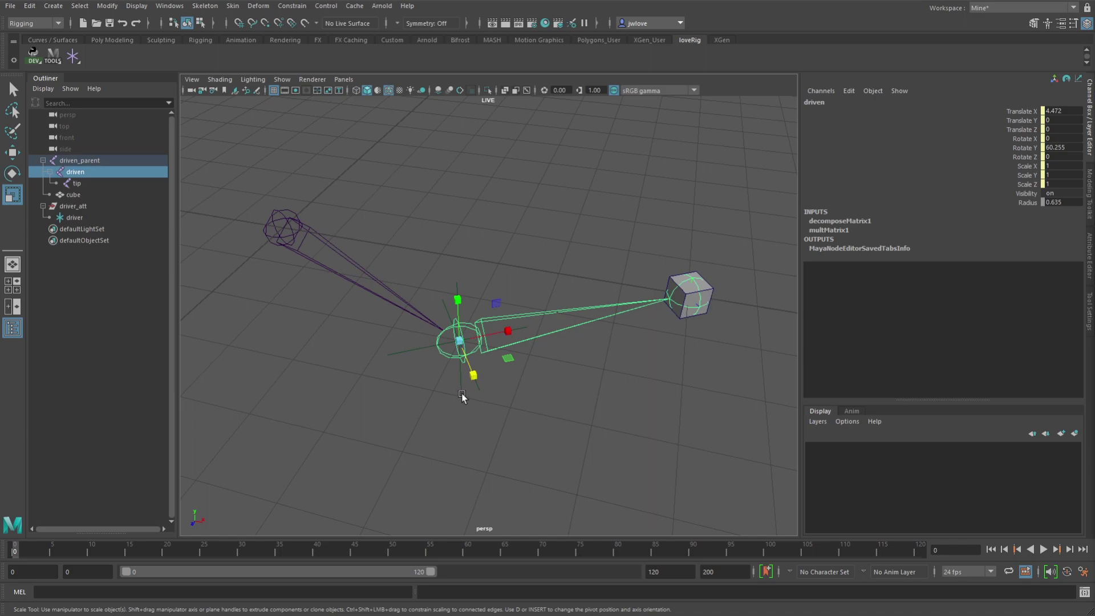
alt+drag(640, 417, 619, 381)
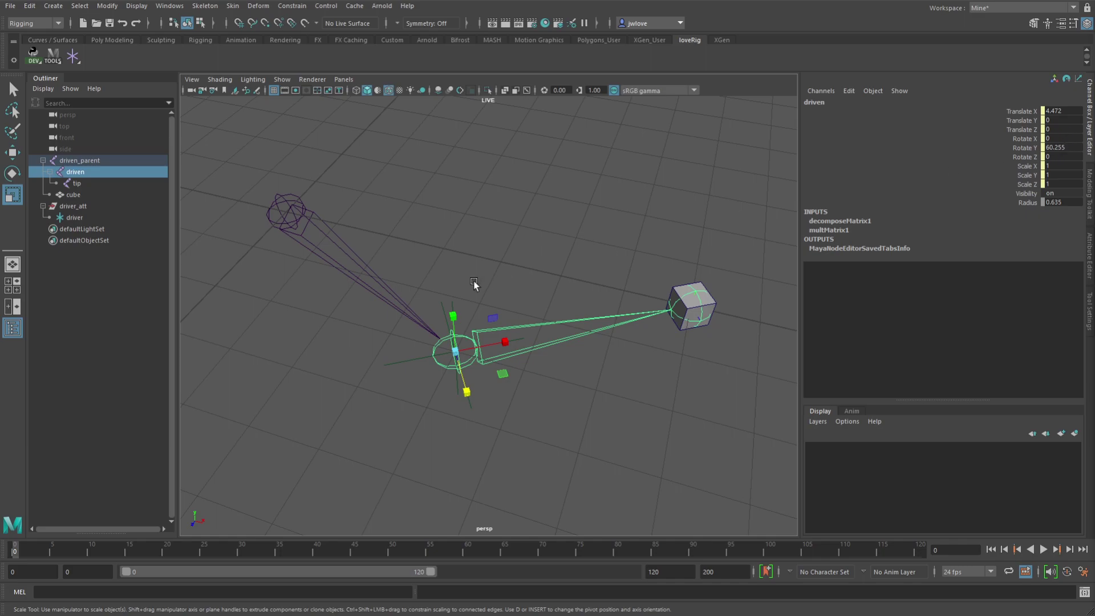
alt+drag(536, 286, 522, 269)
key(ctrl+a)
key(ctrl+z)
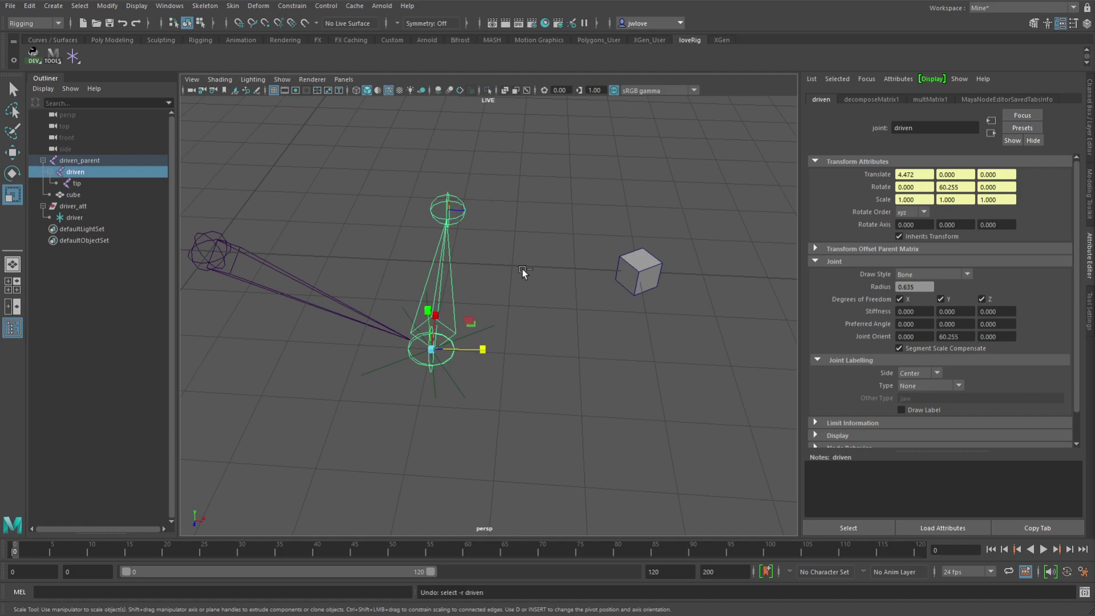
click(514, 322)
alt+drag(523, 310, 547, 310)
Delete the decomposeMatrix1 rotate connection into the driven joint.
click(547, 313)
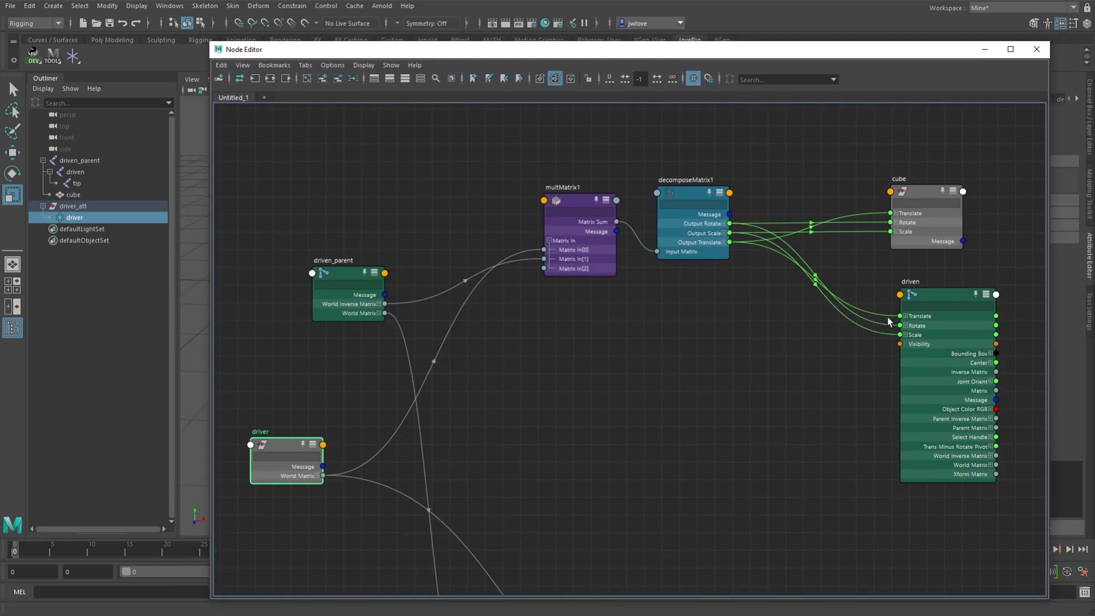
click(890, 324)
key(Delete)
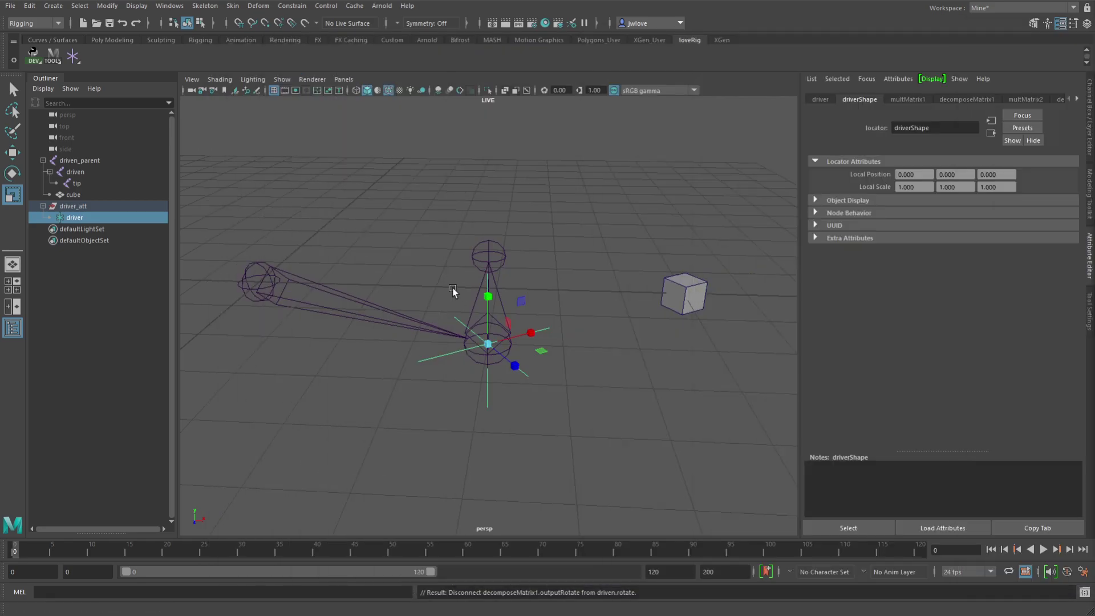
drag(453, 288, 532, 287)
Zero the driven joint's three Rotate channels.
key(ctrl+a)
drag(1062, 139, 1062, 156)
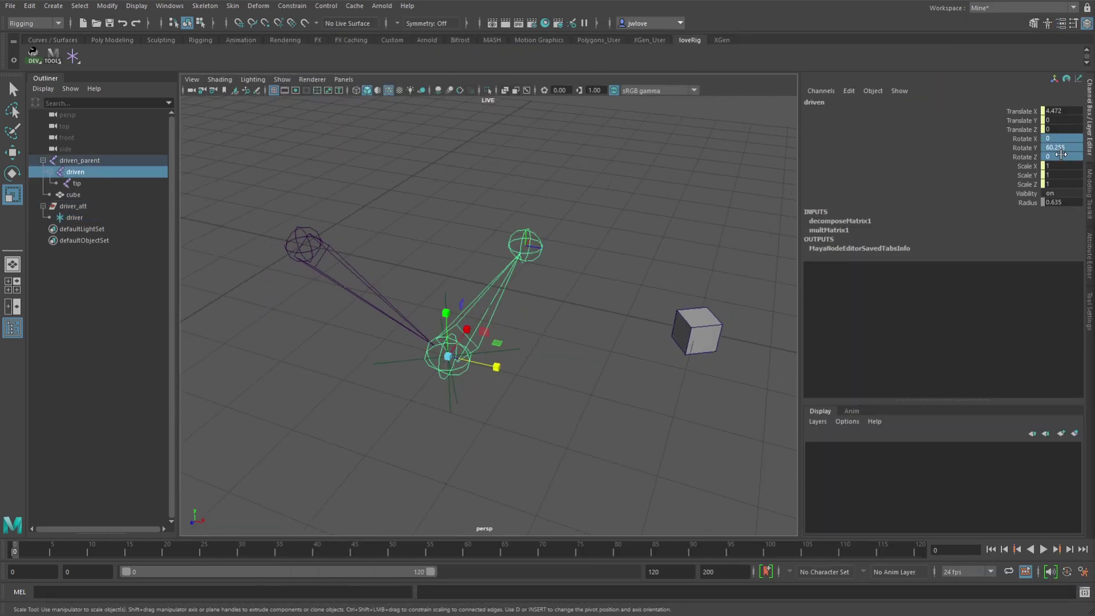
text(0)
key(Return)
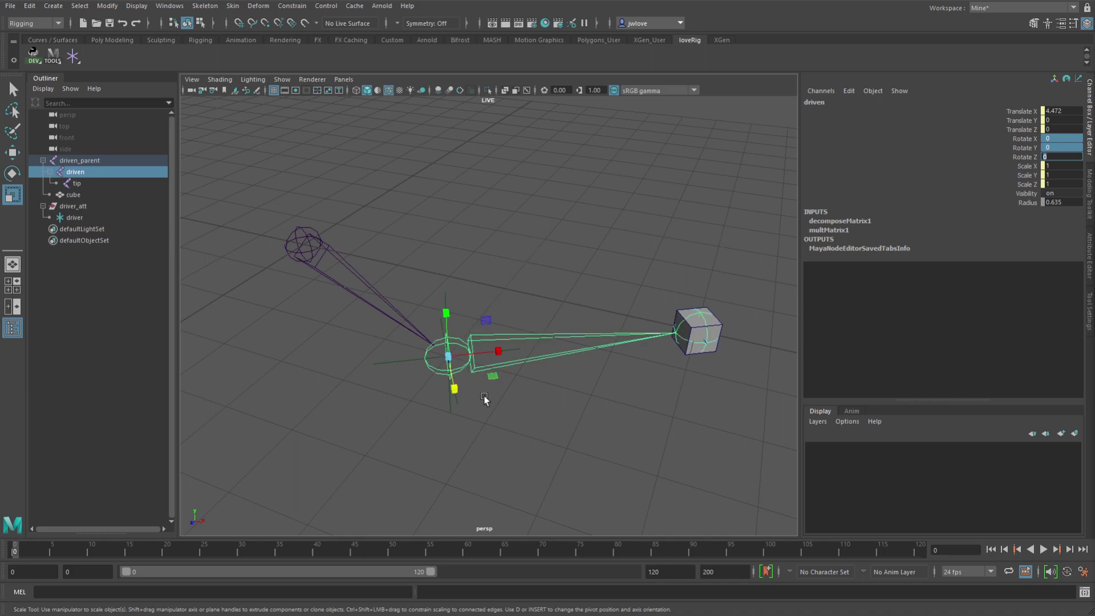
Scale and move the driver to test the rig, undoing each, and bring the Node Editor back.
alt+drag(489, 404, 587, 350)
click(445, 285)
mouse_move(445, 286)
alt+mouse_down()
mouse_move(563, 345)
mouse_move(543, 347)
mouse_move(465, 264)
mouse_move(462, 97)
mouse_move(440, 307)
alt+mouse_up()
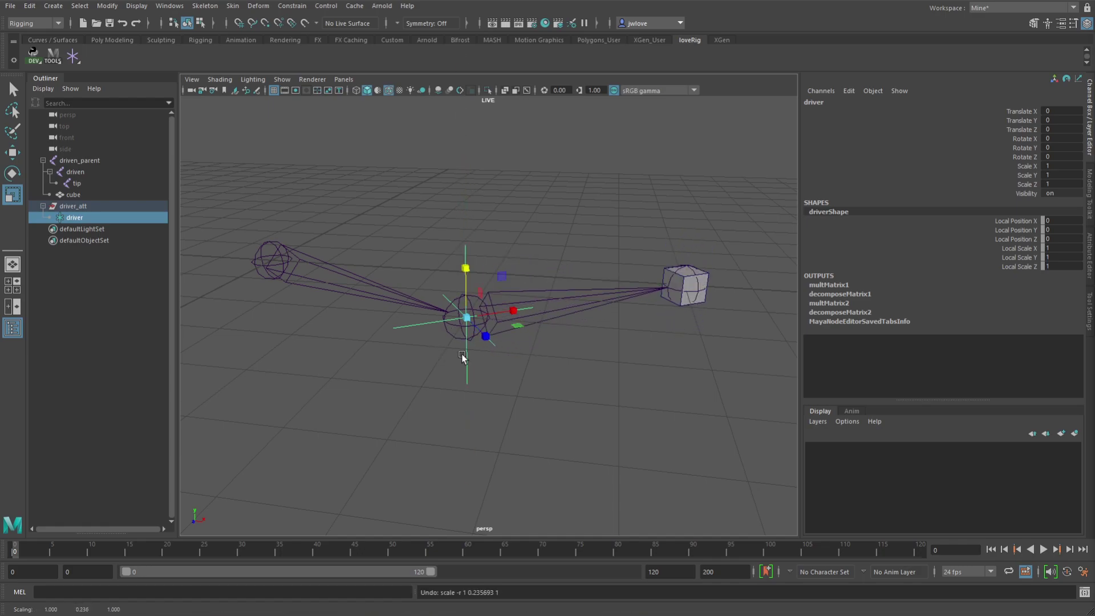
middle_drag(463, 357, 725, 507)
key(ctrl+z)
key(w)
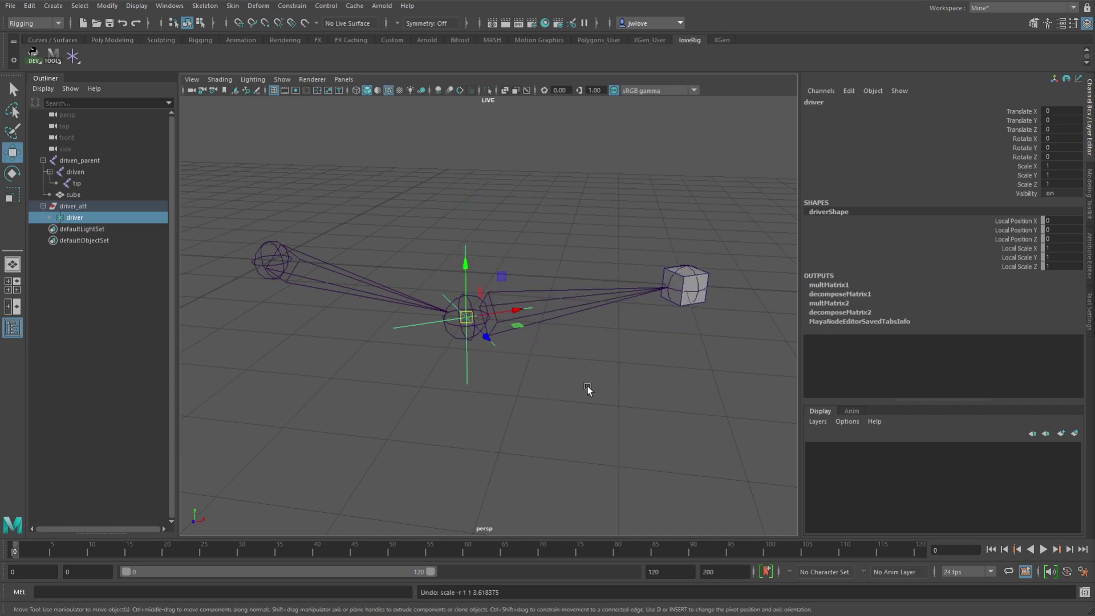
middle_drag(586, 393, 552, 387)
key(ctrl+z)
alt+drag(552, 387, 489, 362)
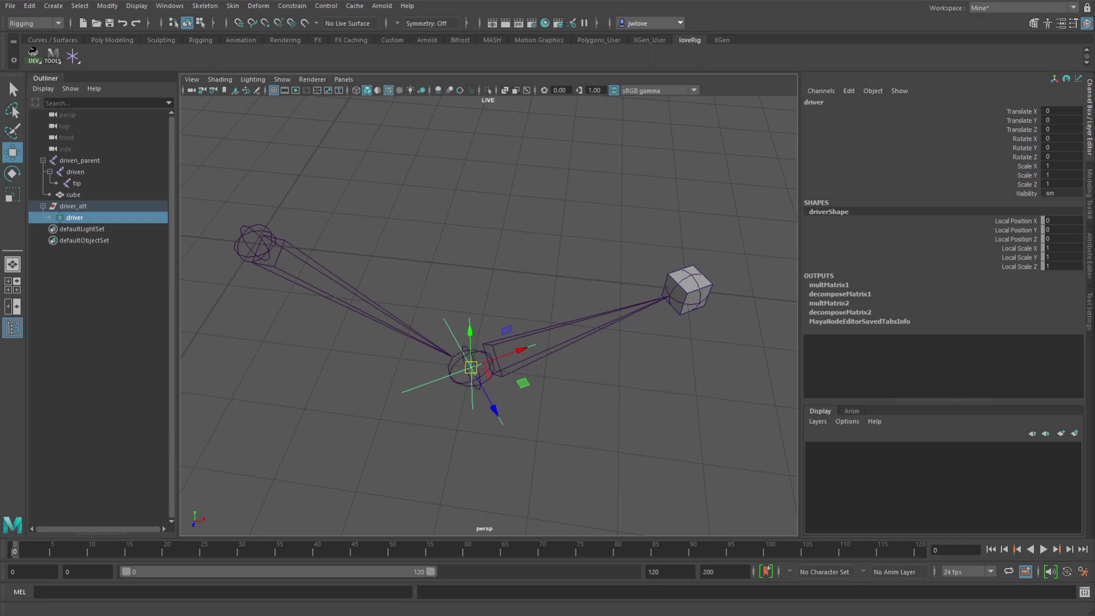
drag(1094, 17, 670, 29)
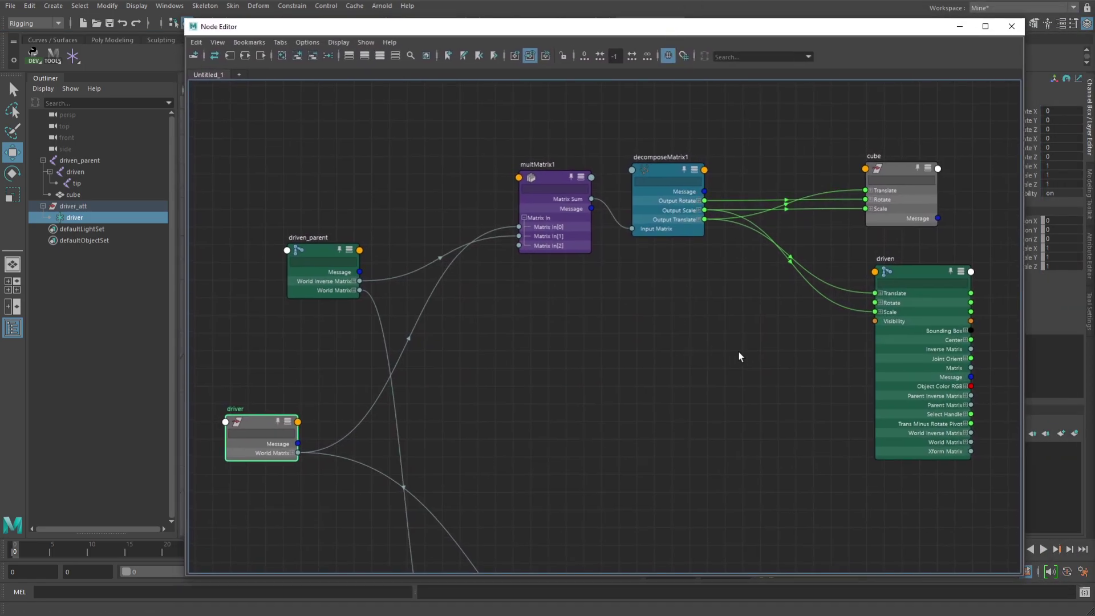
Marquee-select the five lower matrix nodes and drag them up beside the network.
scroll(674, 340, down, 5)
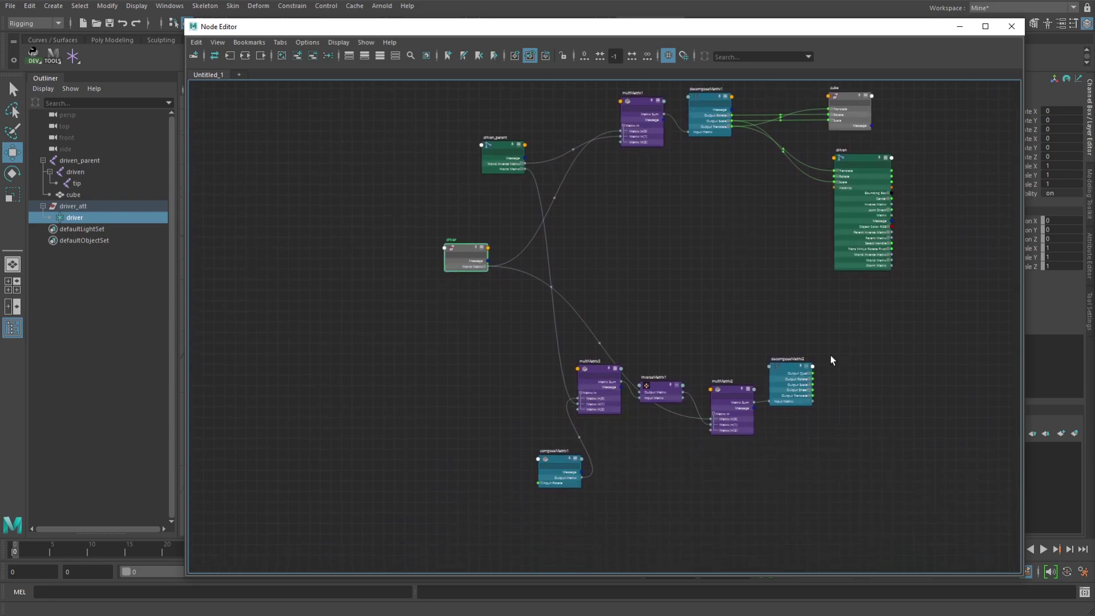
drag(848, 344, 539, 506)
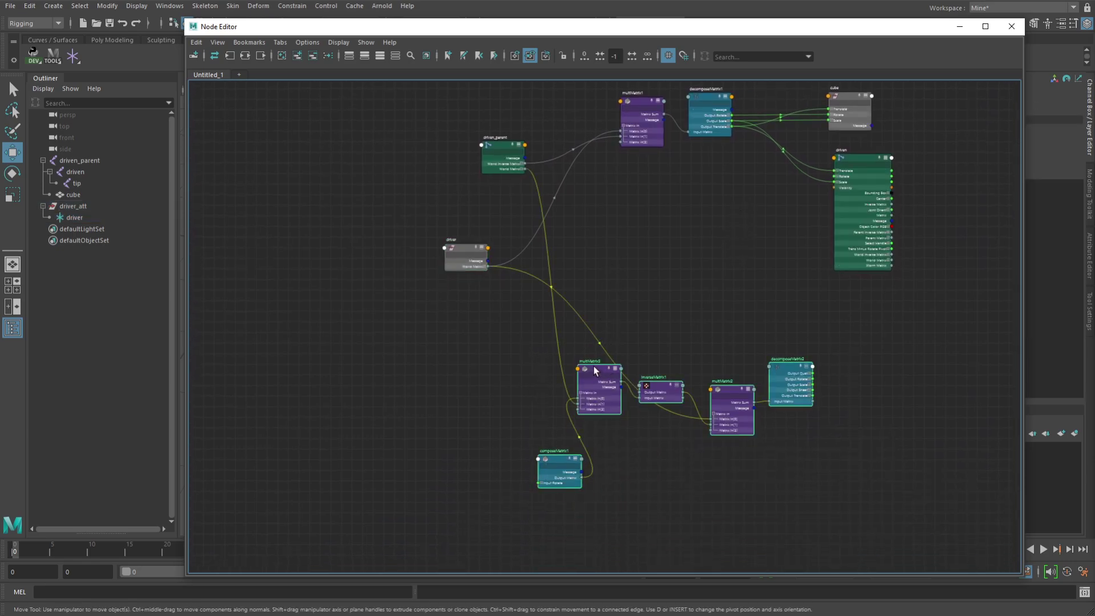
drag(594, 371, 589, 202)
scroll(648, 396, up, 5)
scroll(795, 383, down, 3)
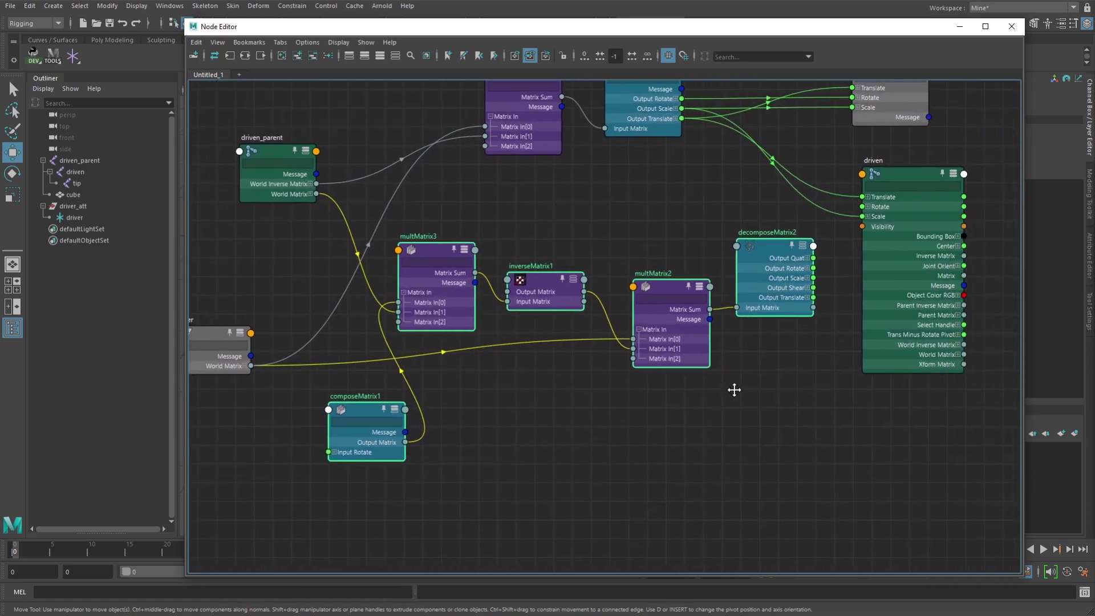
middle_drag(732, 389, 725, 389)
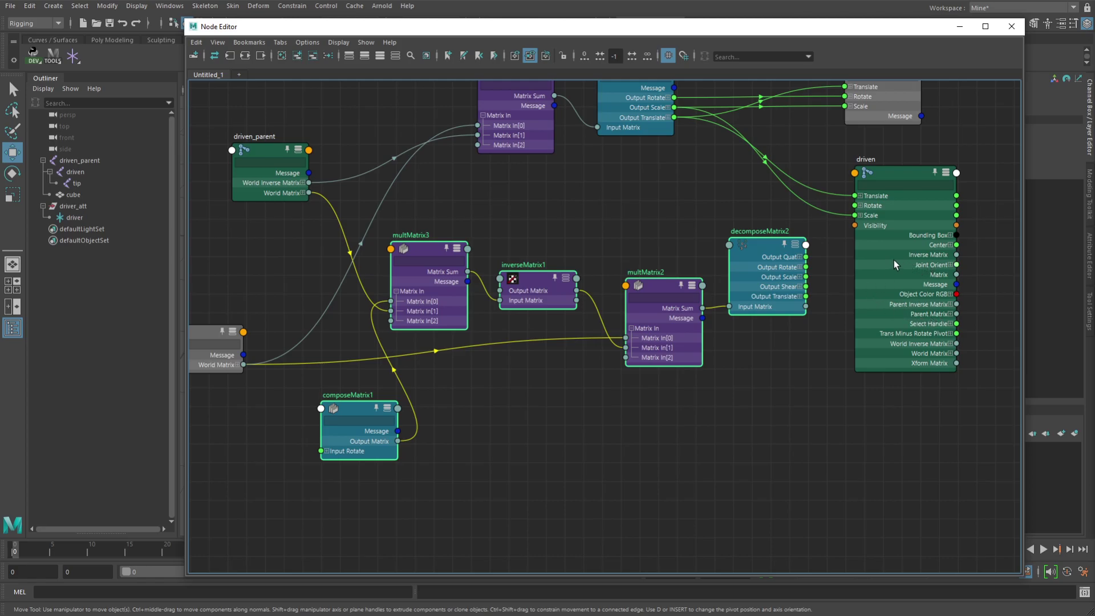
click(826, 210)
middle_drag(826, 210, 867, 276)
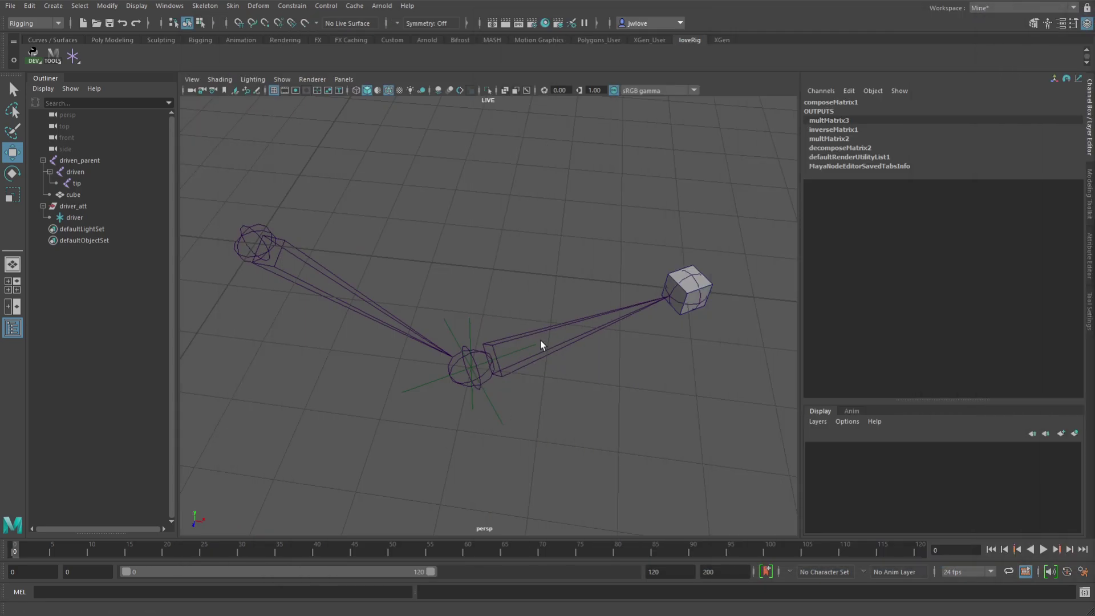
Reselect the driven joint and graph its rig network in the Node Editor.
click(540, 341)
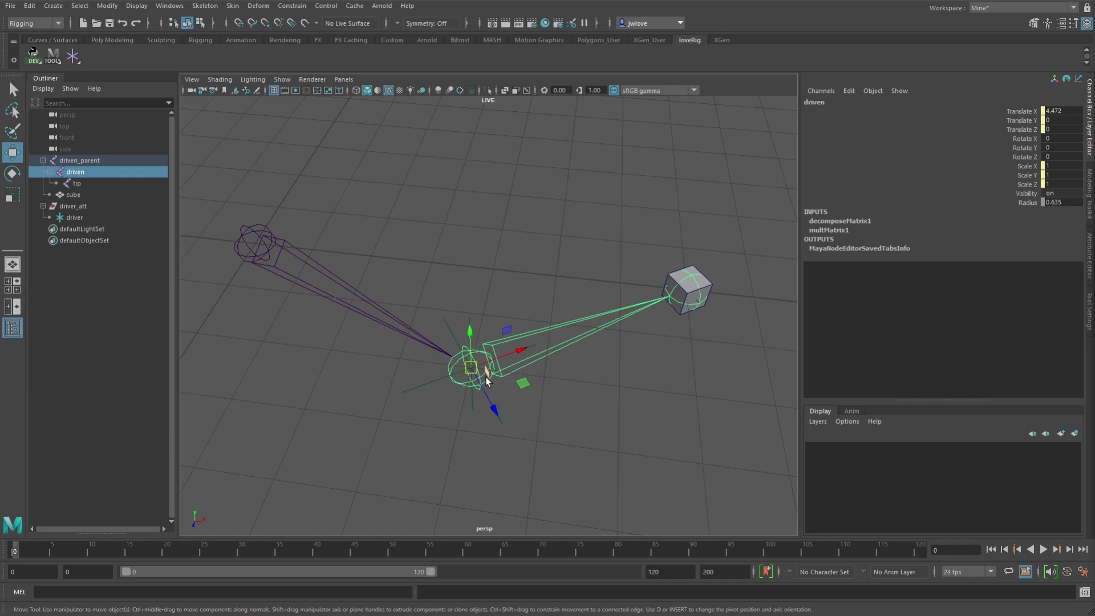
alt+middle_drag(488, 379, 549, 403)
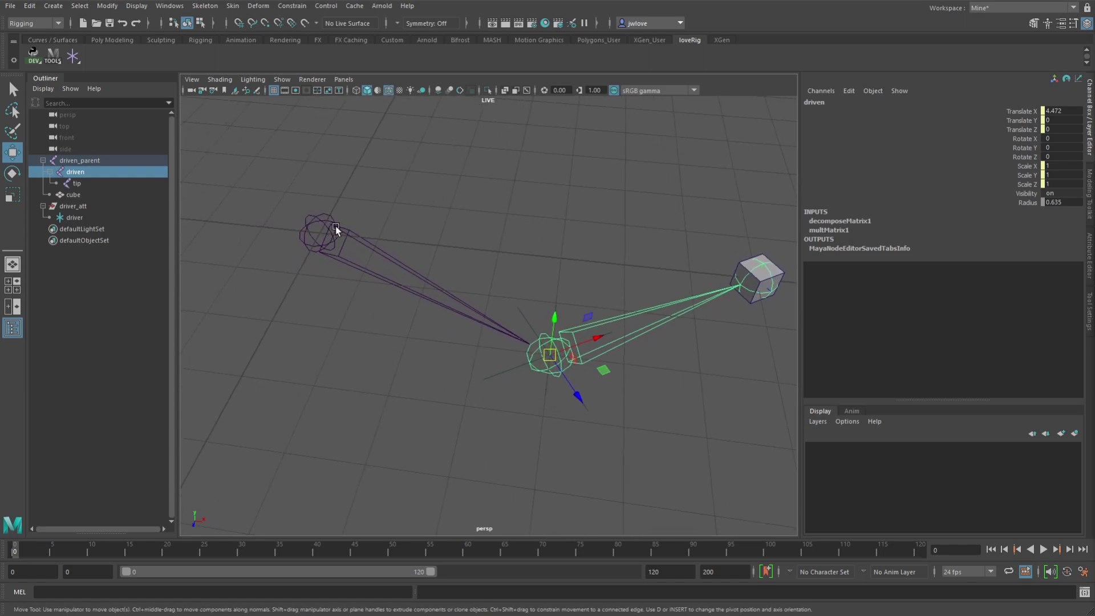
click(330, 224)
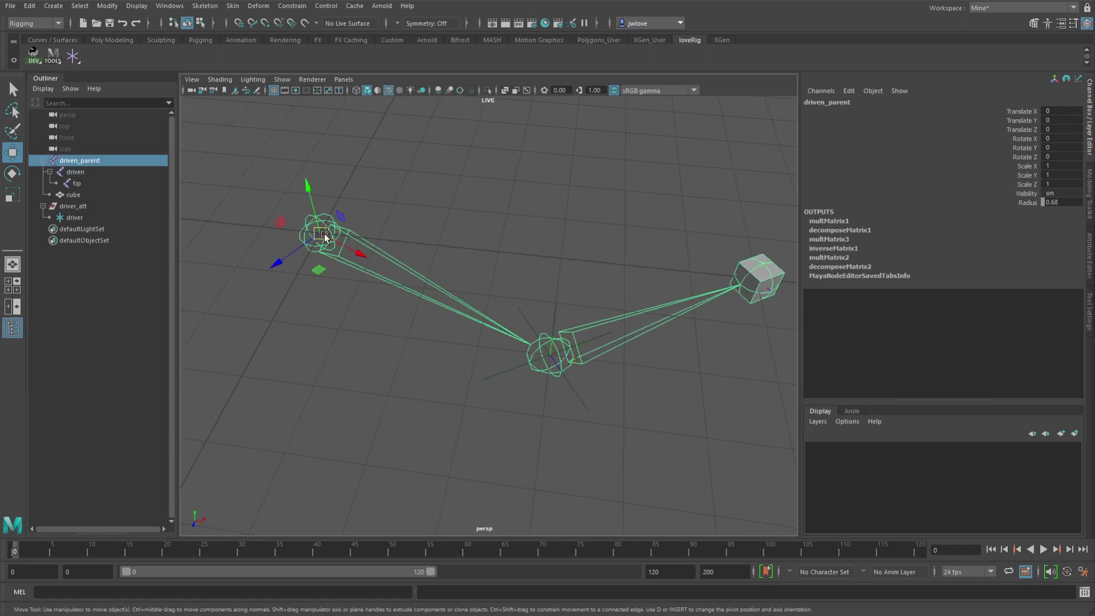
click(570, 349)
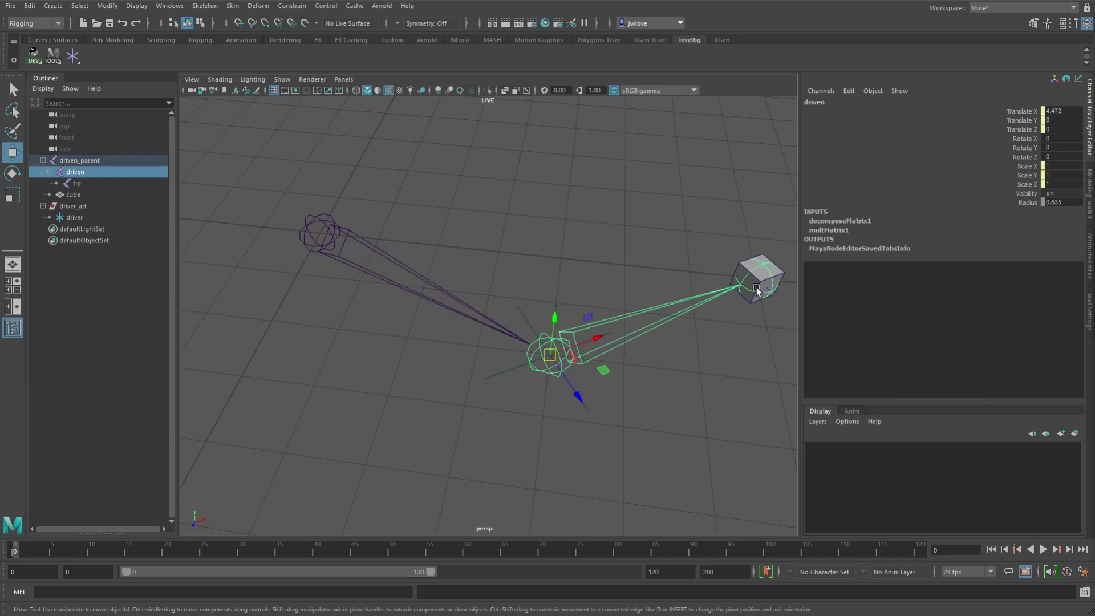
key(ctrl+n)
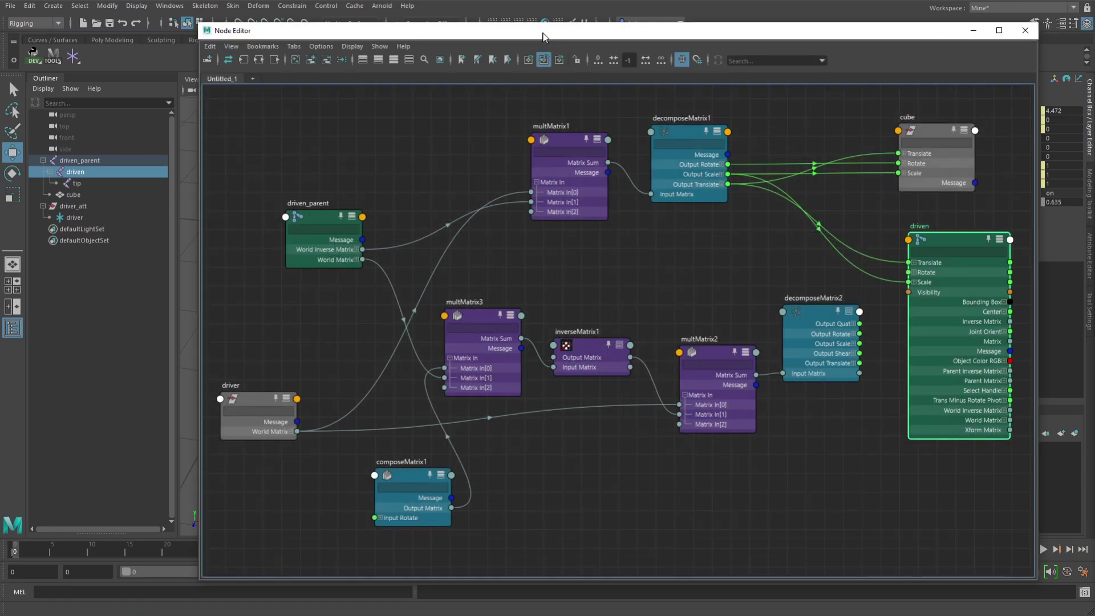
Select composeMatrix1 and wire driven's Joint Orient into its Input Rotate.
drag(546, 34, 536, 29)
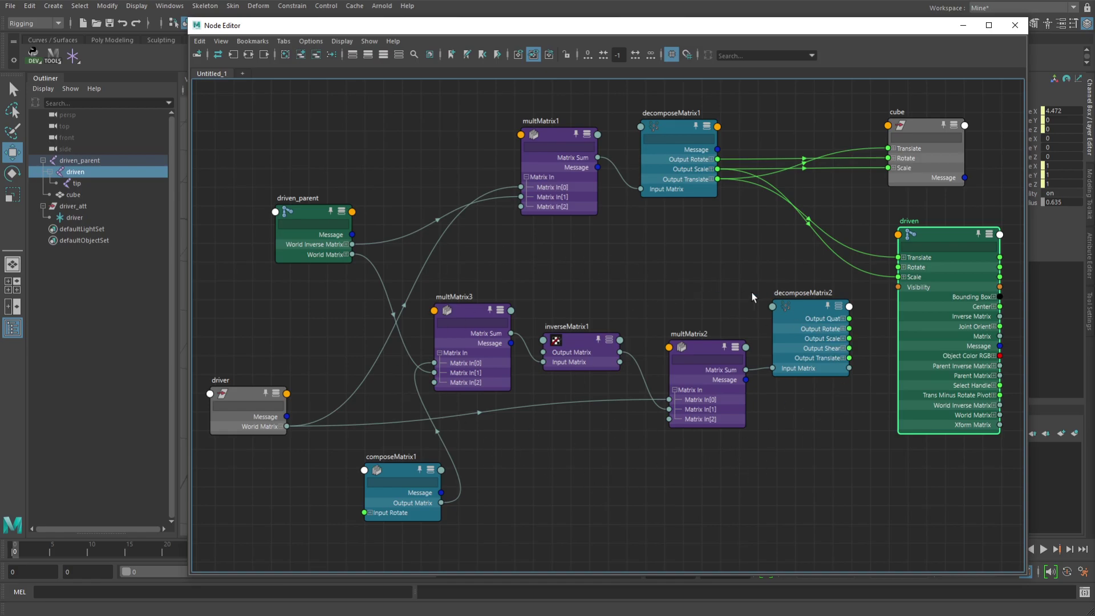
click(397, 467)
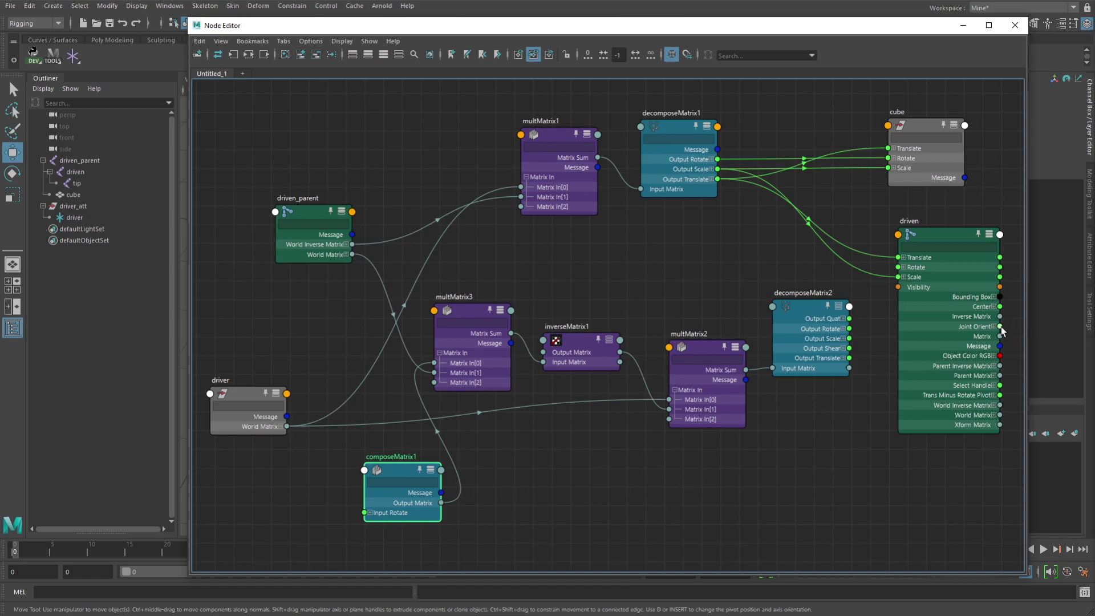
drag(1001, 327, 363, 513)
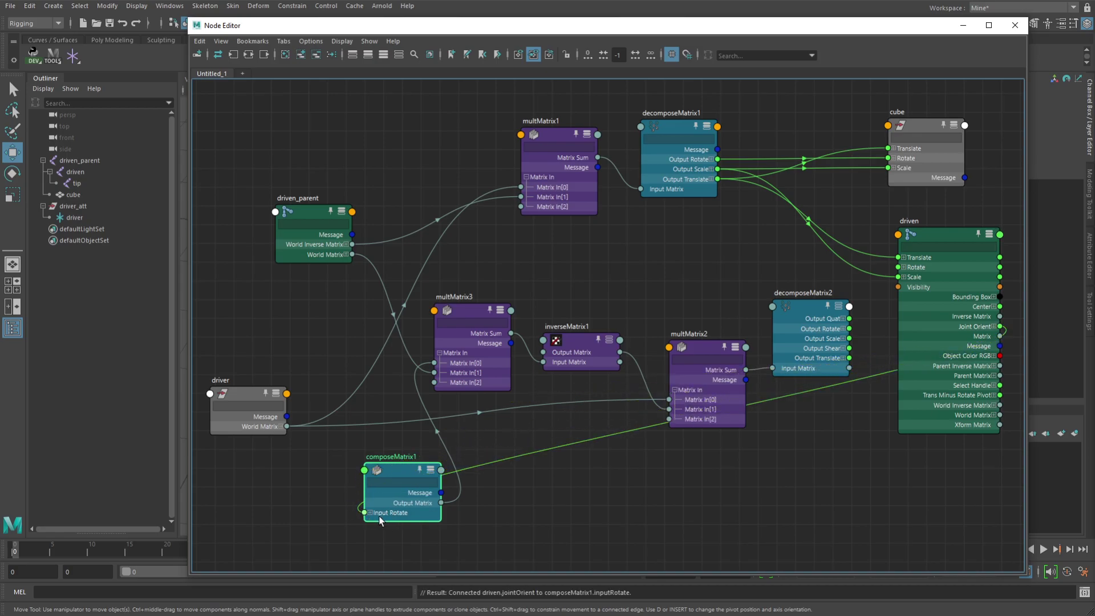
Review composeMatrix1's Input Rotate 0, 60.255, 0, viewing its output as Matrix and Composition.
key(ctrl+a)
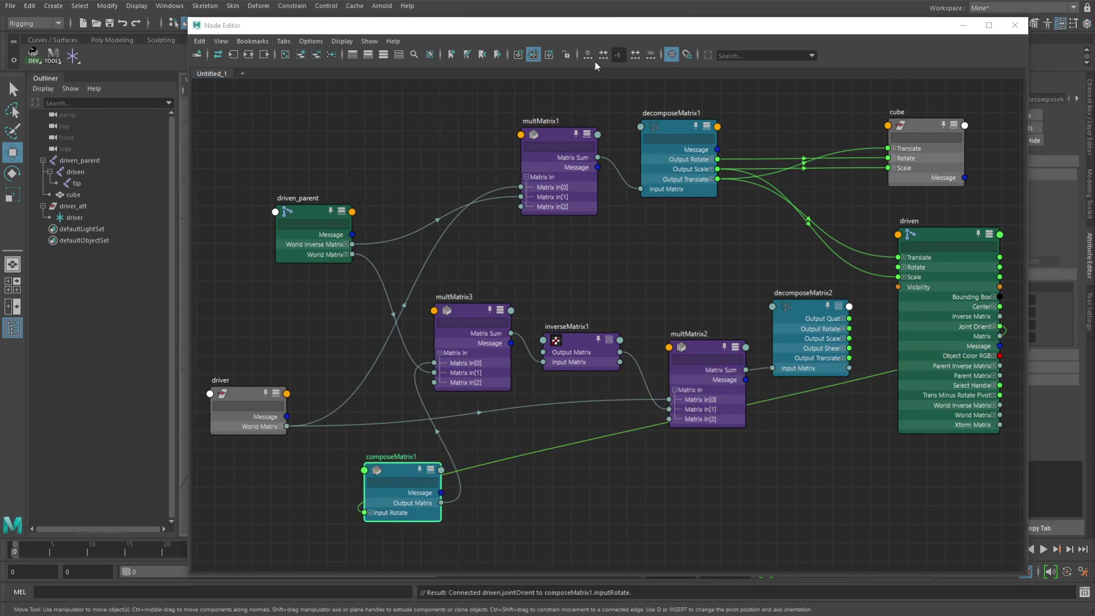
drag(428, 26, 189, 14)
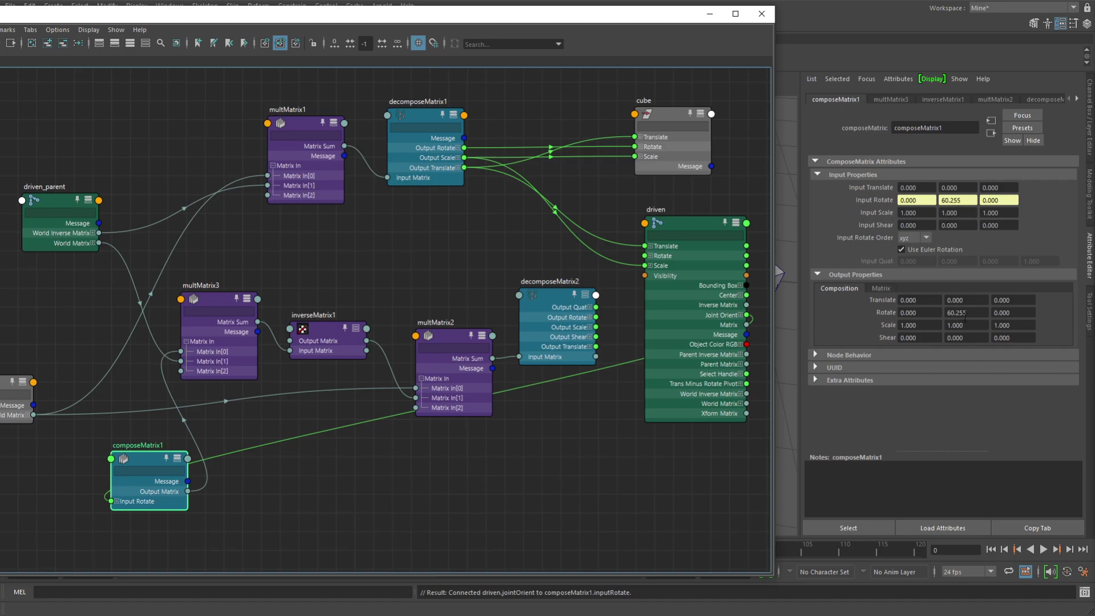
click(882, 289)
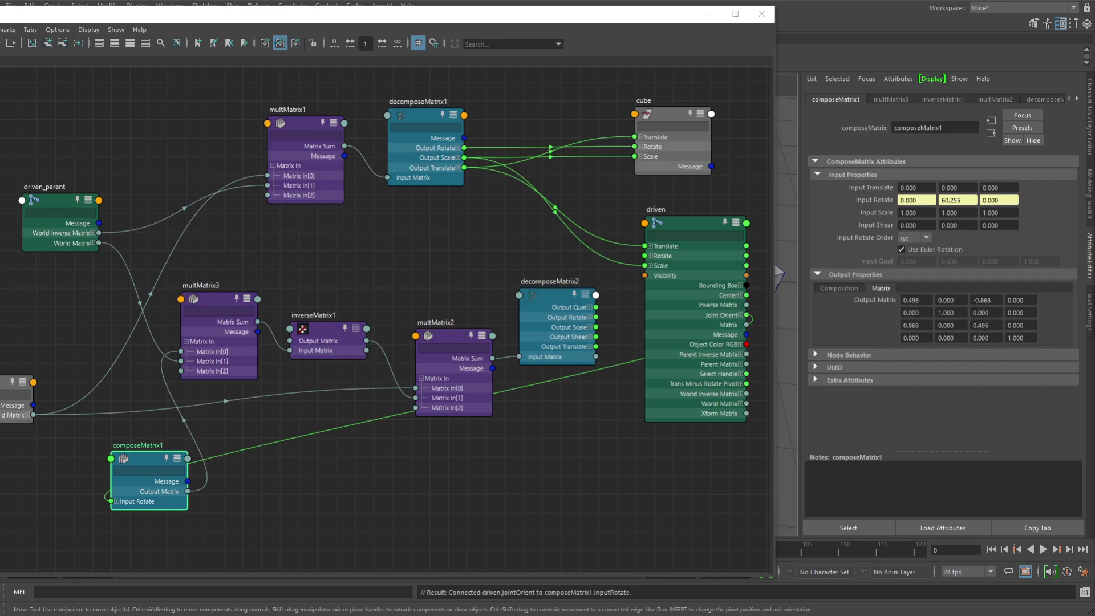
click(842, 288)
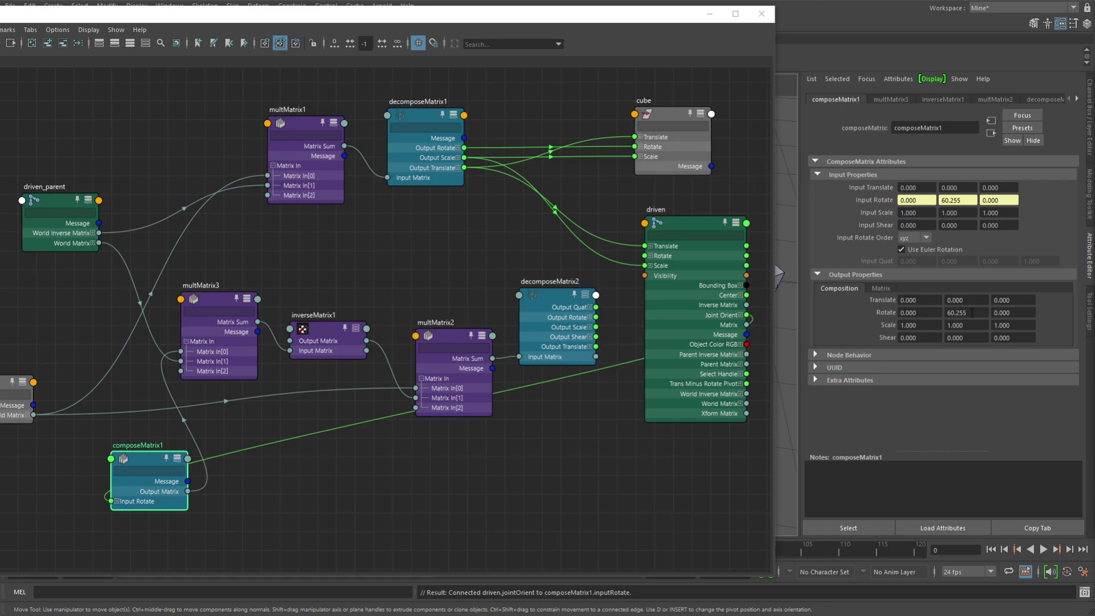
drag(470, 15, 680, 6)
Delete the Joint Orient to composeMatrix1 Input Rotate connection.
drag(514, 412, 534, 448)
key(Delete)
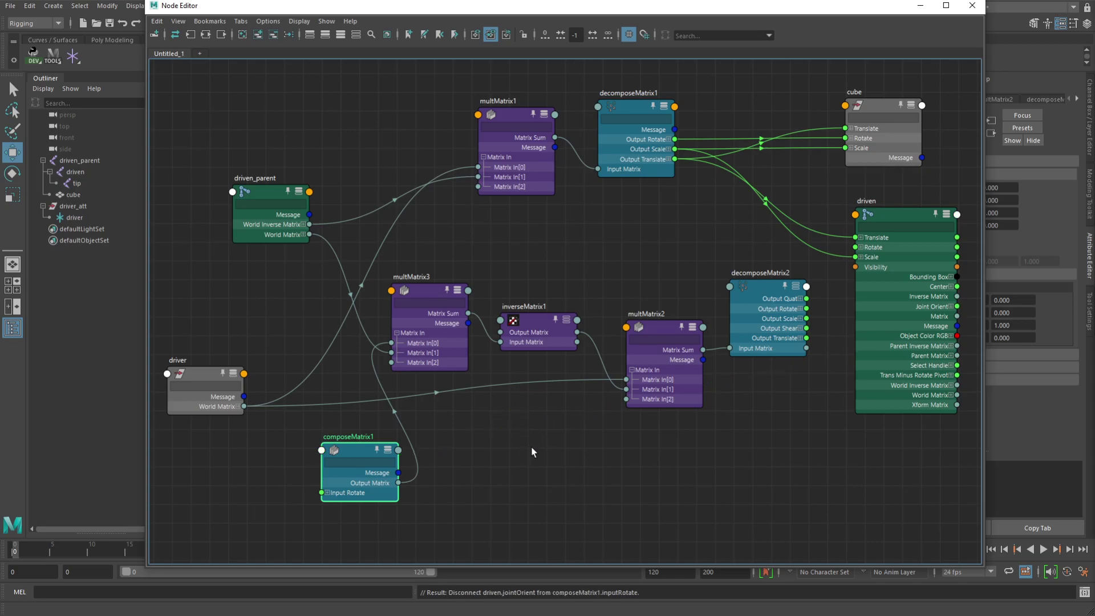
drag(577, 7, 424, 7)
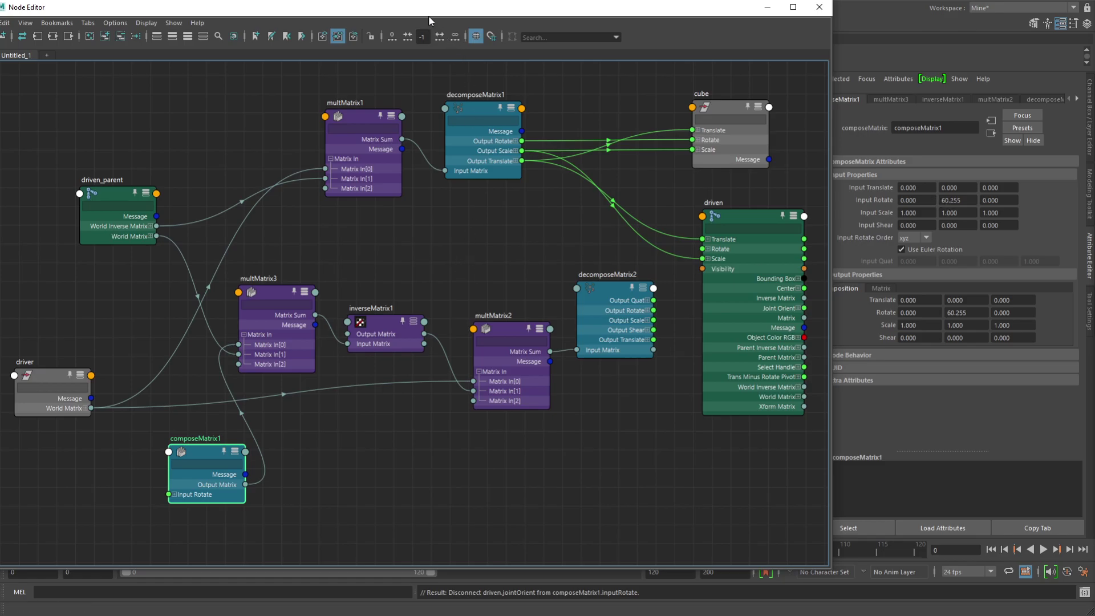
drag(431, 8, 540, 13)
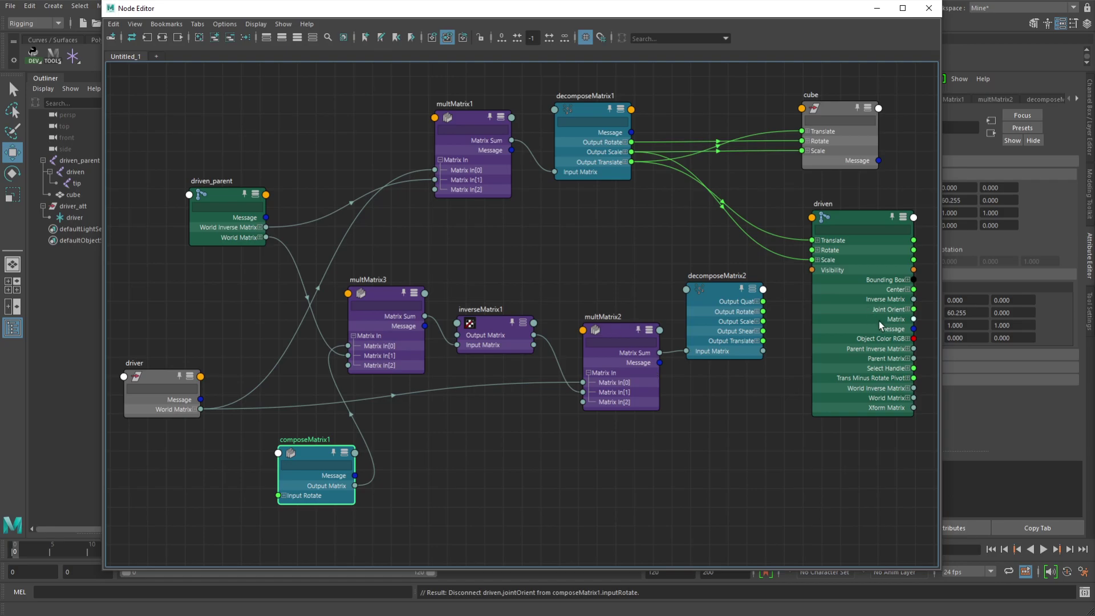
Connect decomposeMatrix2's Output Rotate to driven's Rotate and hide the Node Editor.
click(895, 309)
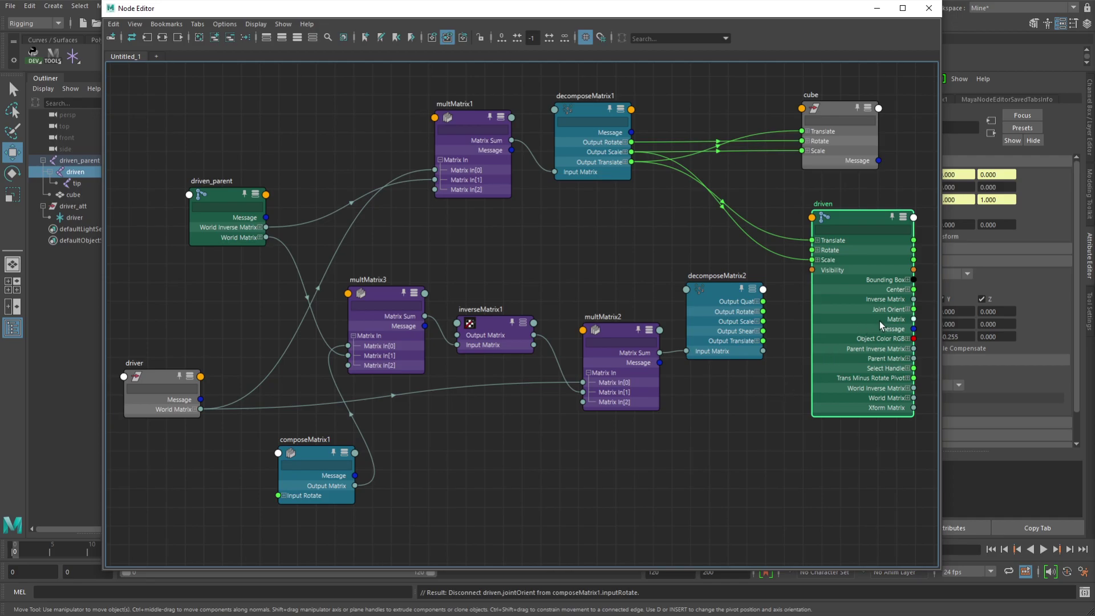
click(746, 394)
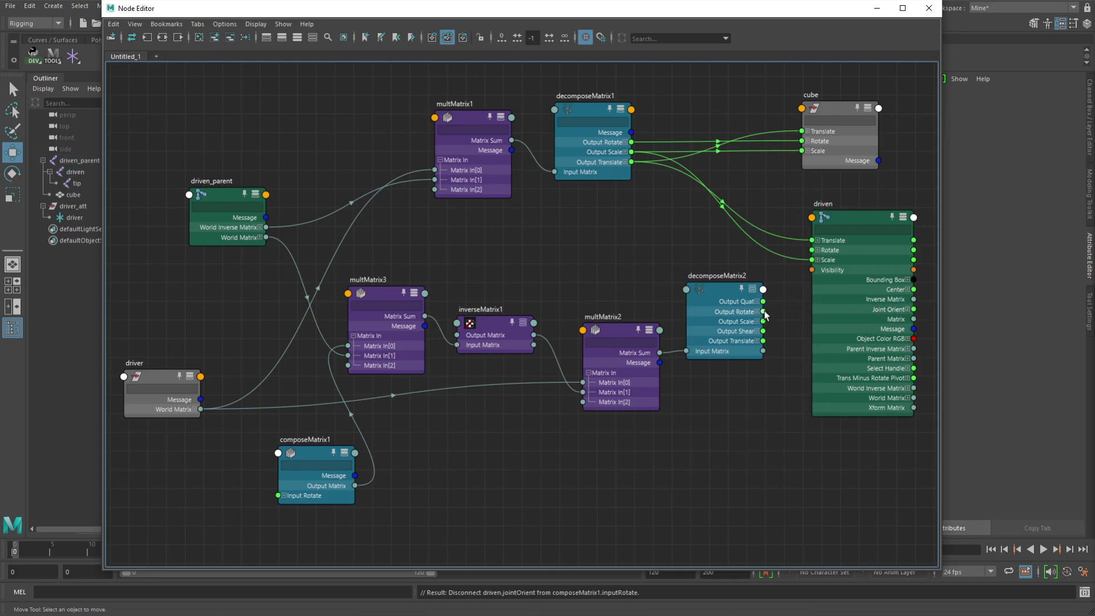
drag(764, 312, 812, 250)
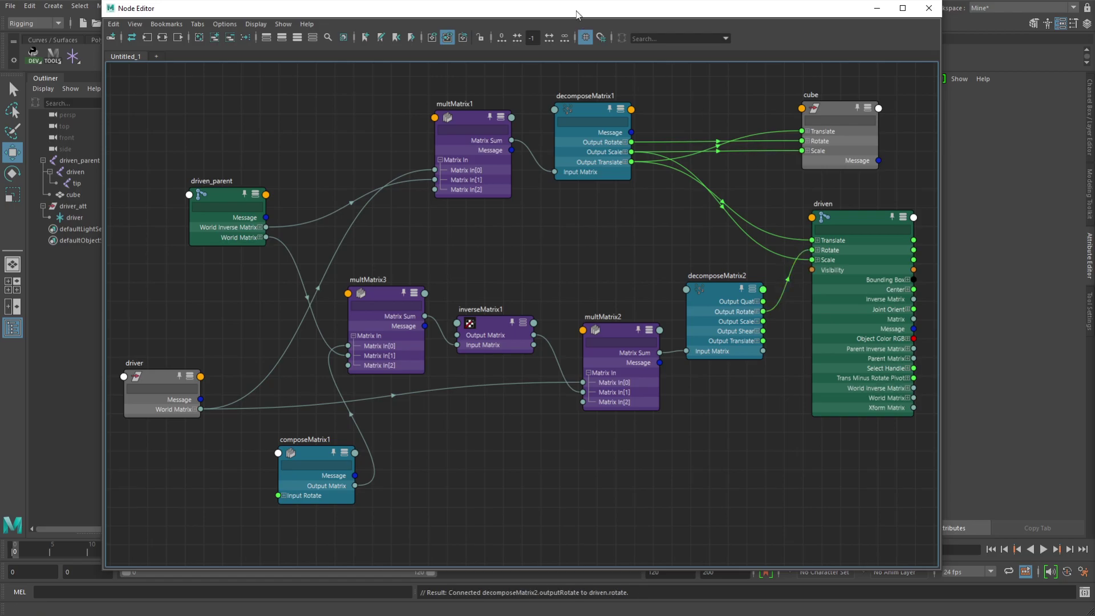
drag(576, 15, 1094, 17)
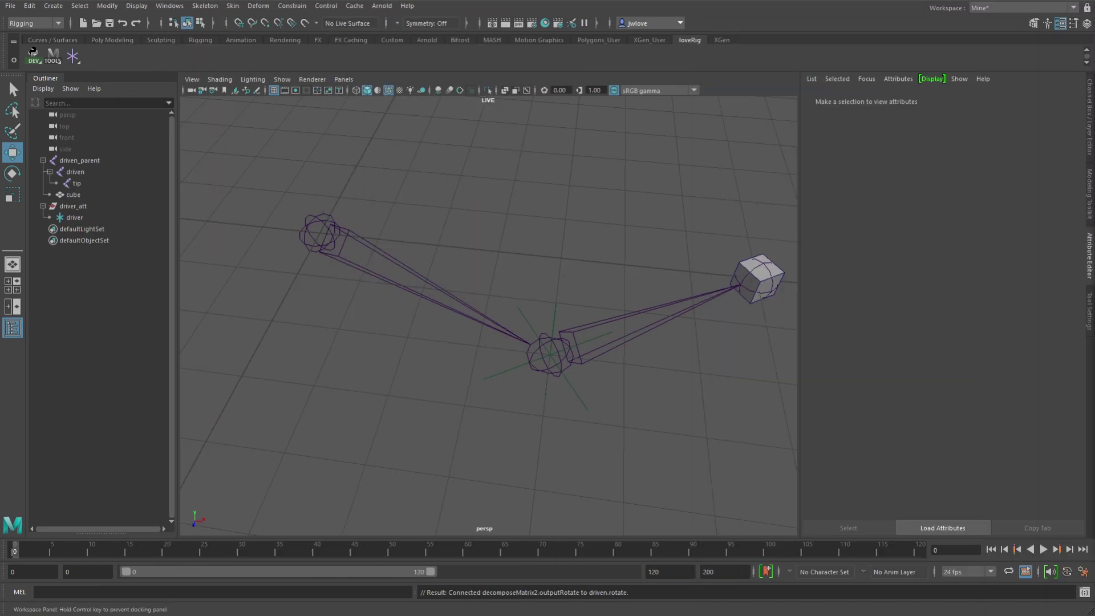
Rotate the driver locator so the driven joint chain swings around to follow it.
click(577, 398)
alt+drag(627, 410, 667, 393)
key(e)
drag(582, 319, 580, 367)
drag(508, 359, 770, 379)
Test scaling and moving the driver, undo those changes, show its channels, and reopen the Node Editor.
key(r)
key(w)
key(ctrl+z)
mouse_move(587, 421)
middle_down()
mouse_move(574, 471)
mouse_move(592, 416)
middle_up()
key(ctrl+z)
key(ctrl+a)
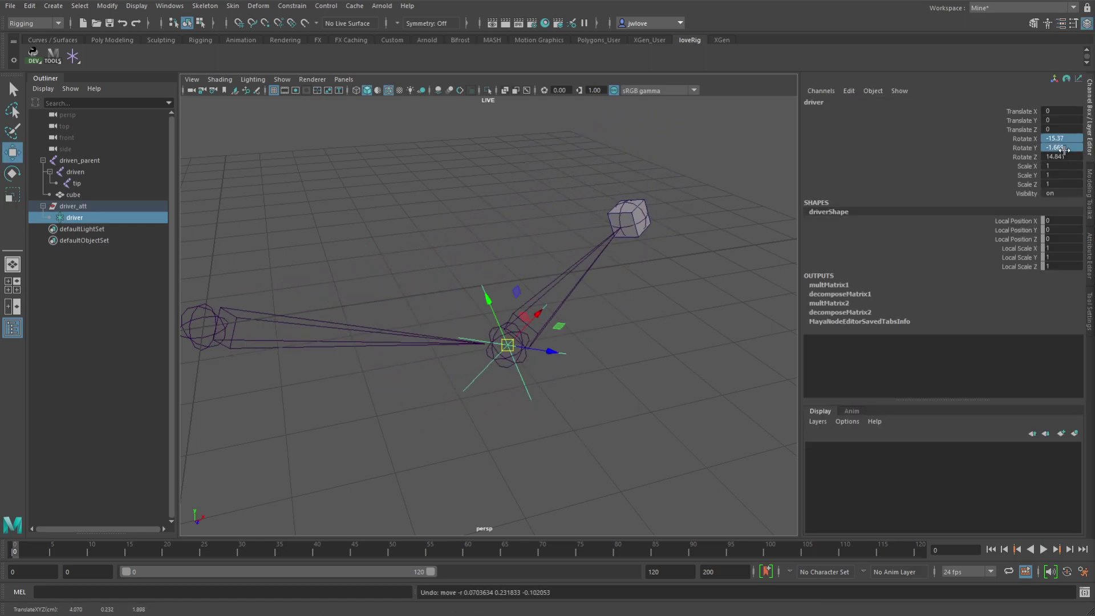
key(ctrl+z)
key(ctrl+shift+n)
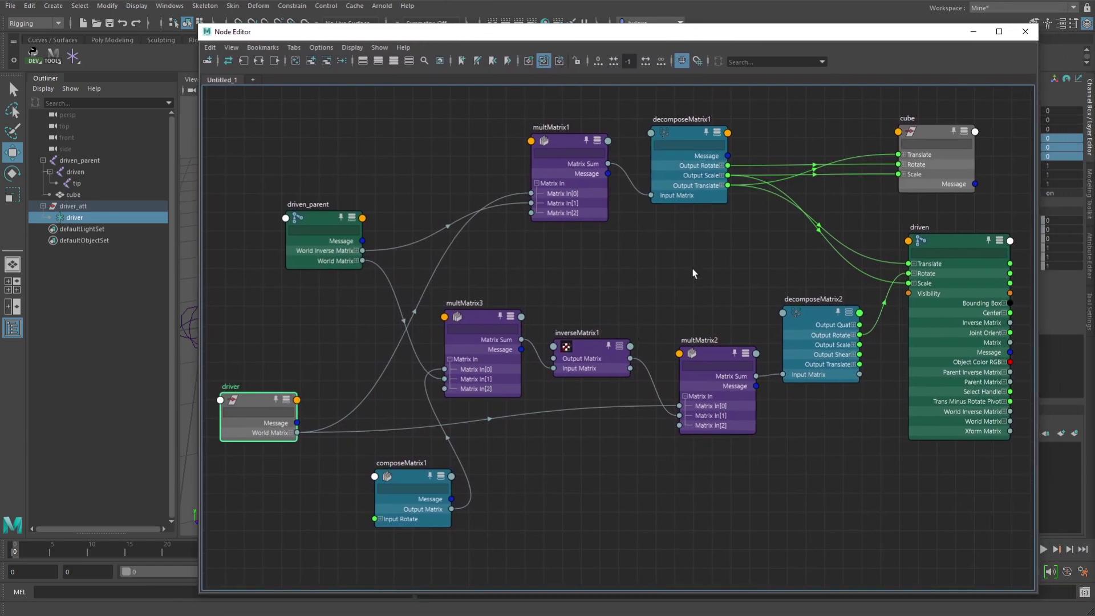
scroll(594, 264, up, 2)
scroll(543, 262, down, 2)
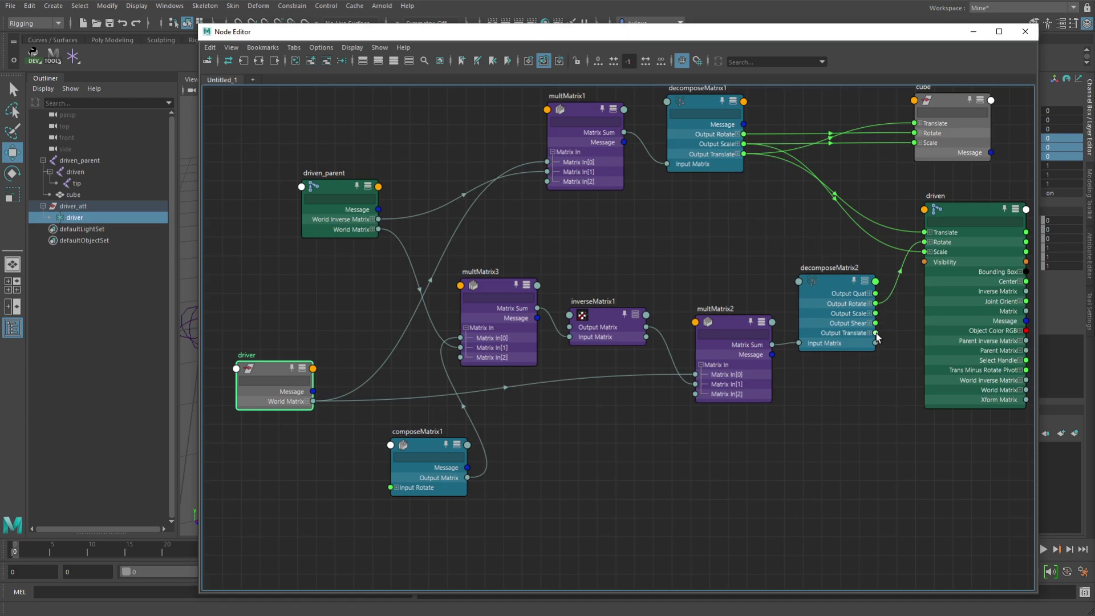
Feed the driven joint's Translate from decomposeMatrix2 Output Translate and orbit the rig to inspect it.
drag(876, 338, 925, 233)
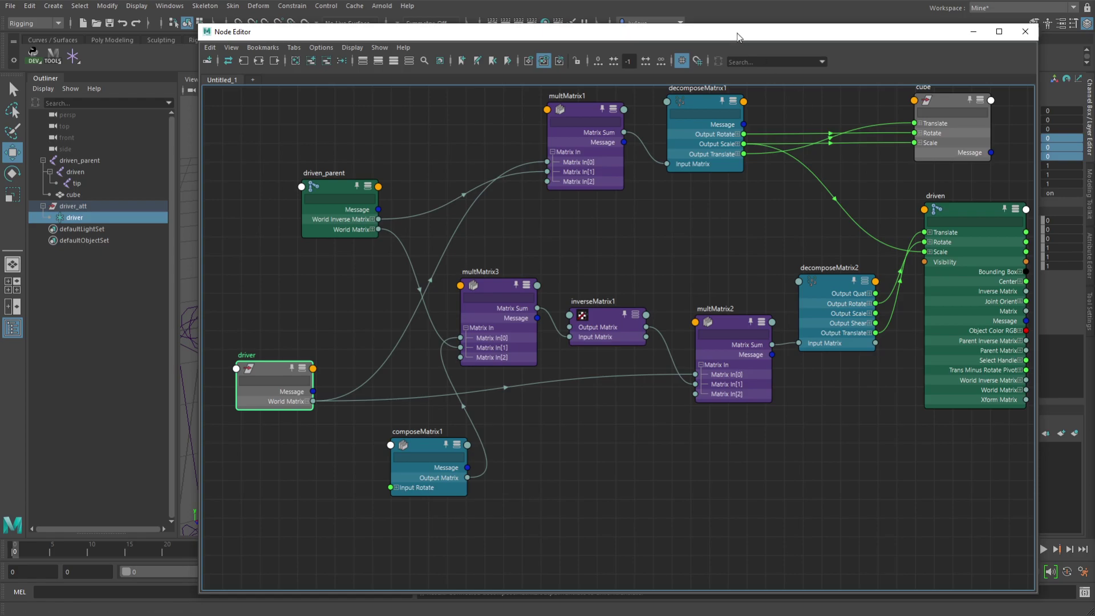
drag(738, 37, 1094, 125)
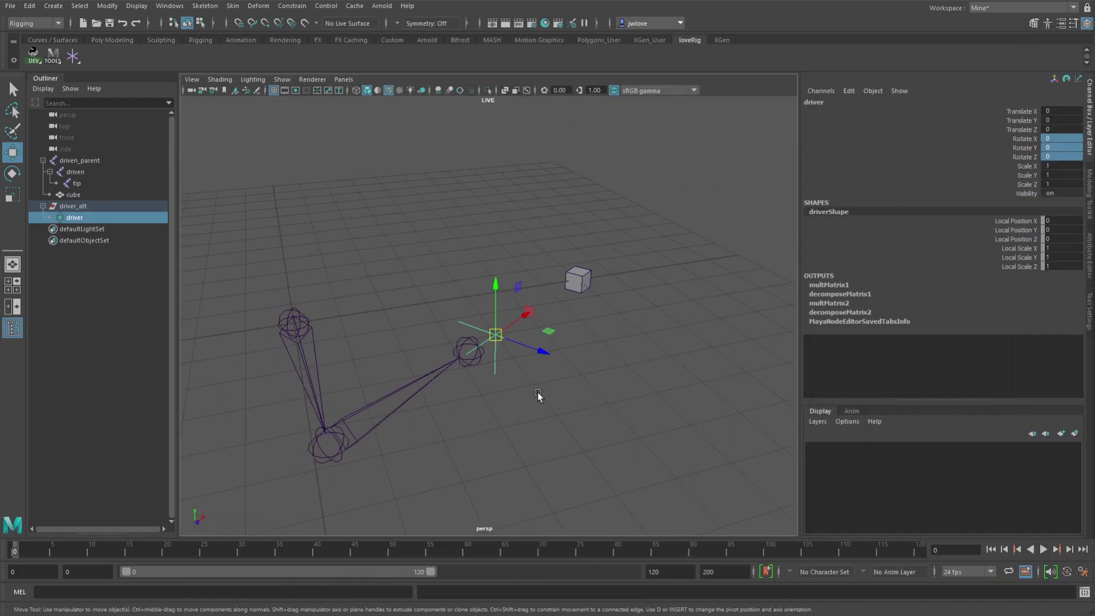
alt+drag(539, 395, 548, 367)
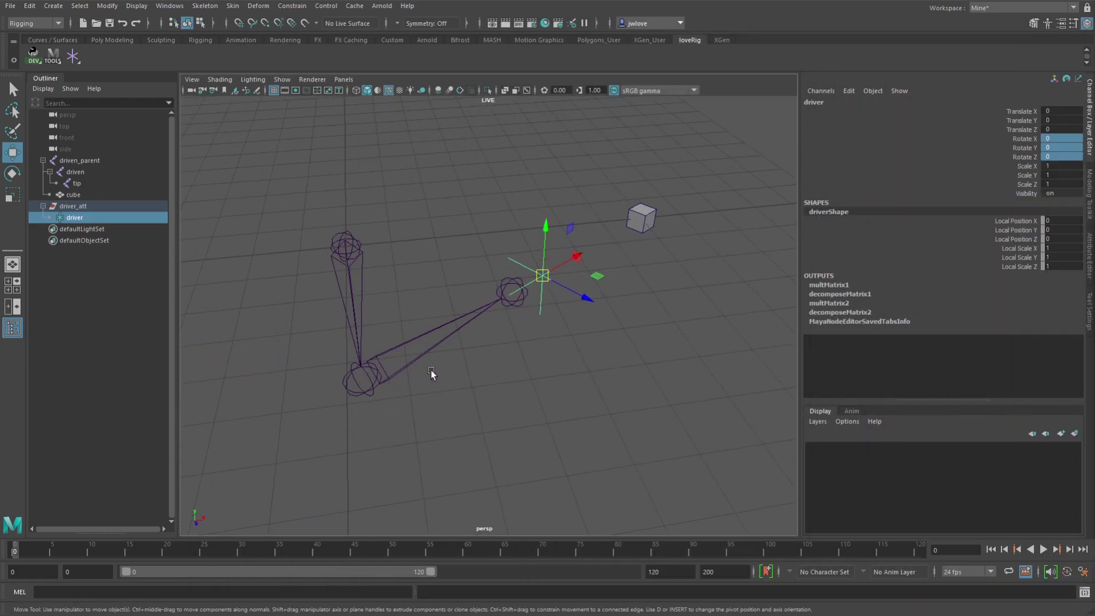
alt+drag(447, 358, 513, 268)
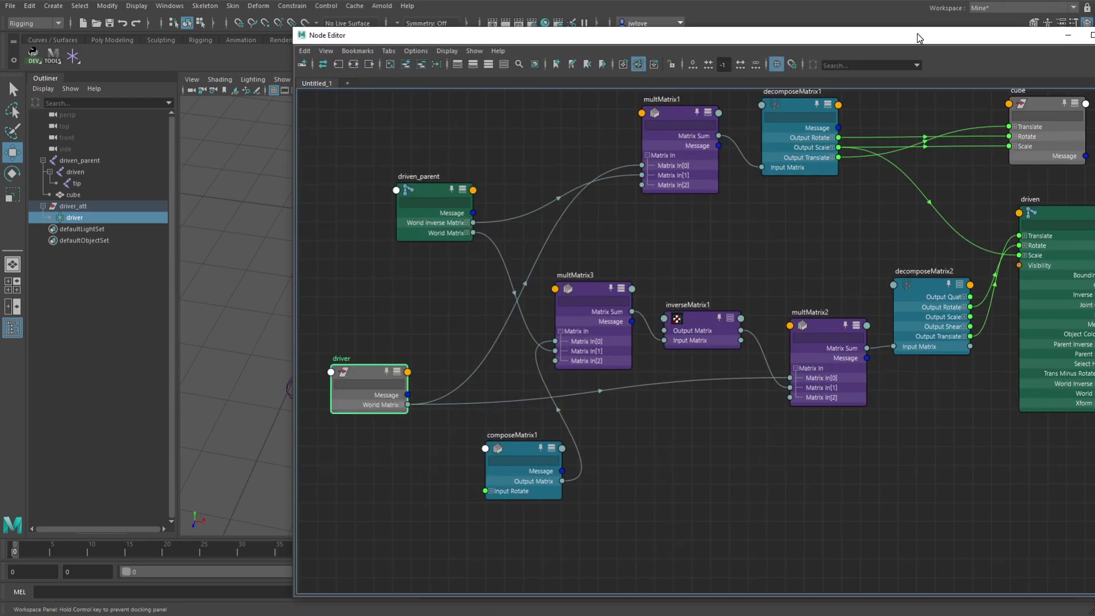
drag(917, 33, 824, 43)
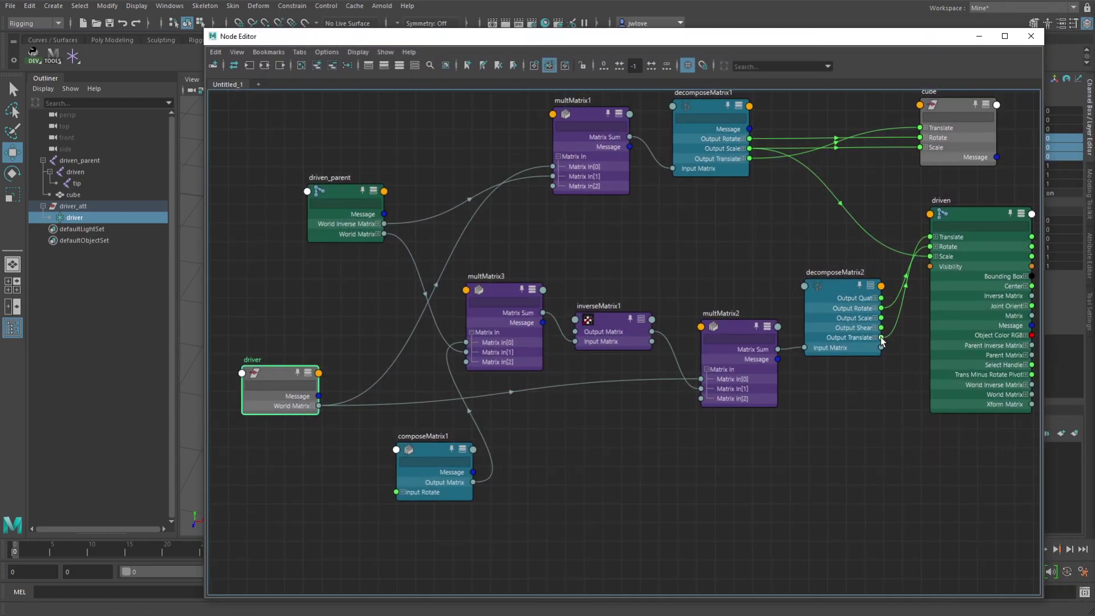
Reconnect decomposeMatrix1 Output Translate to driven Translate and inspect the Output Scale to Scale wire.
drag(749, 158, 933, 240)
alt+middle_drag(784, 202, 815, 254)
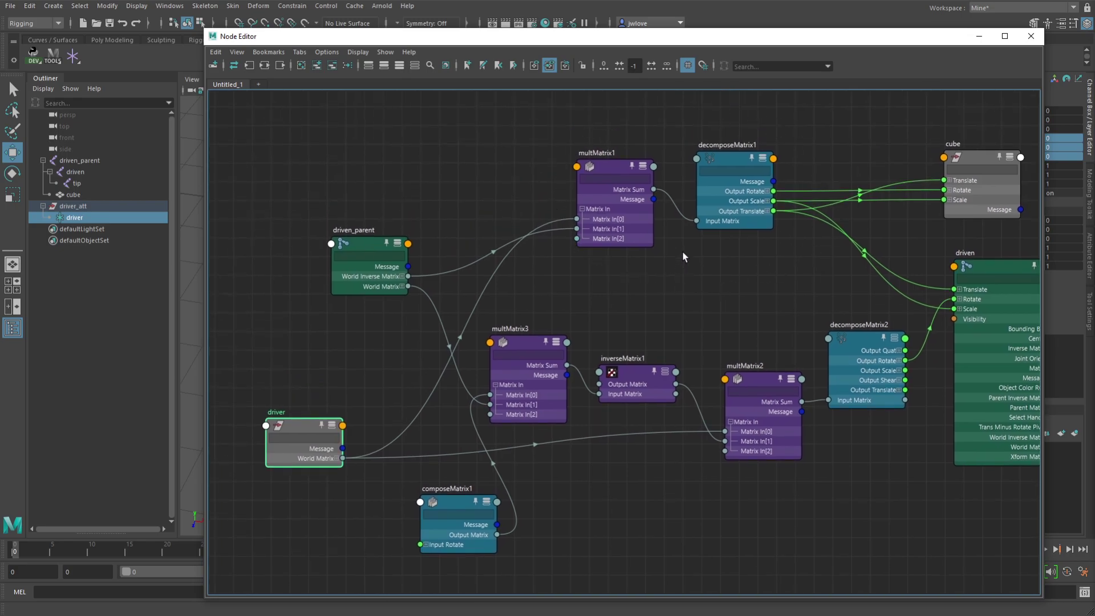
click(850, 239)
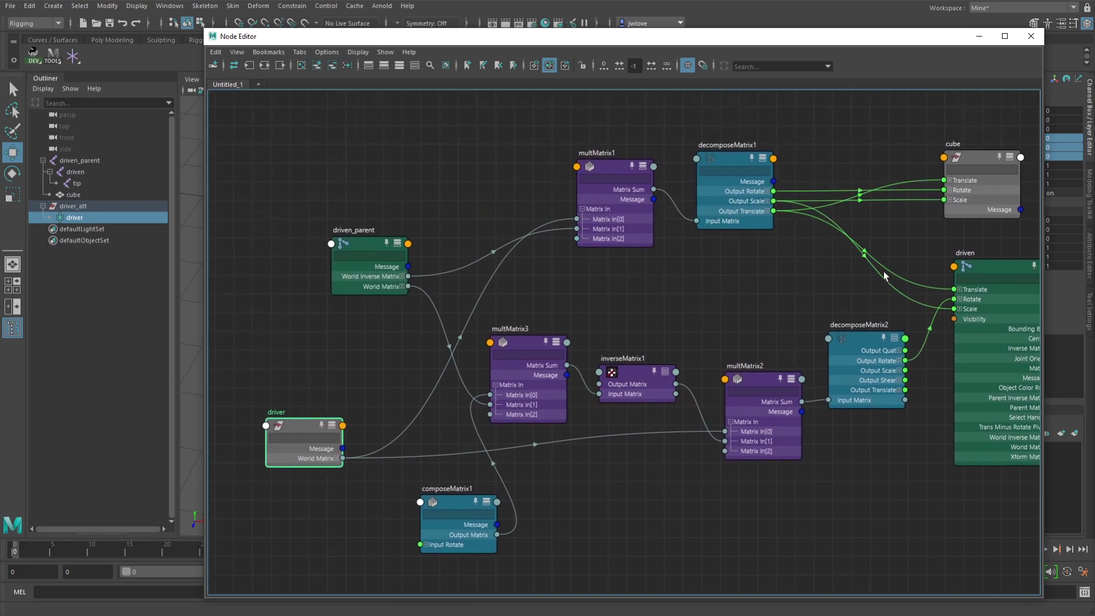
click(921, 307)
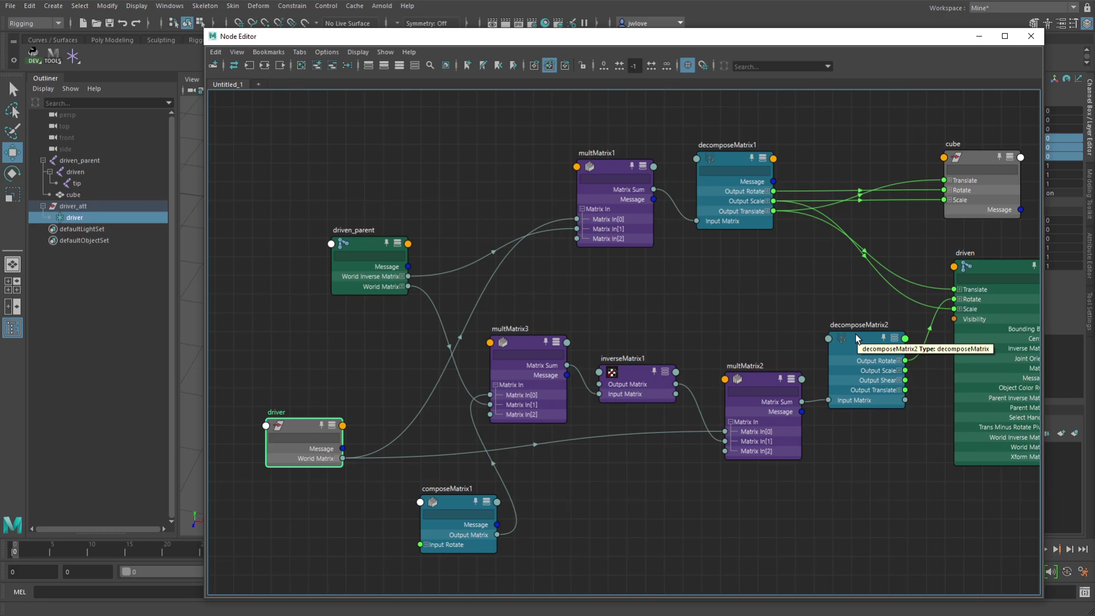
alt+middle_drag(707, 285, 650, 265)
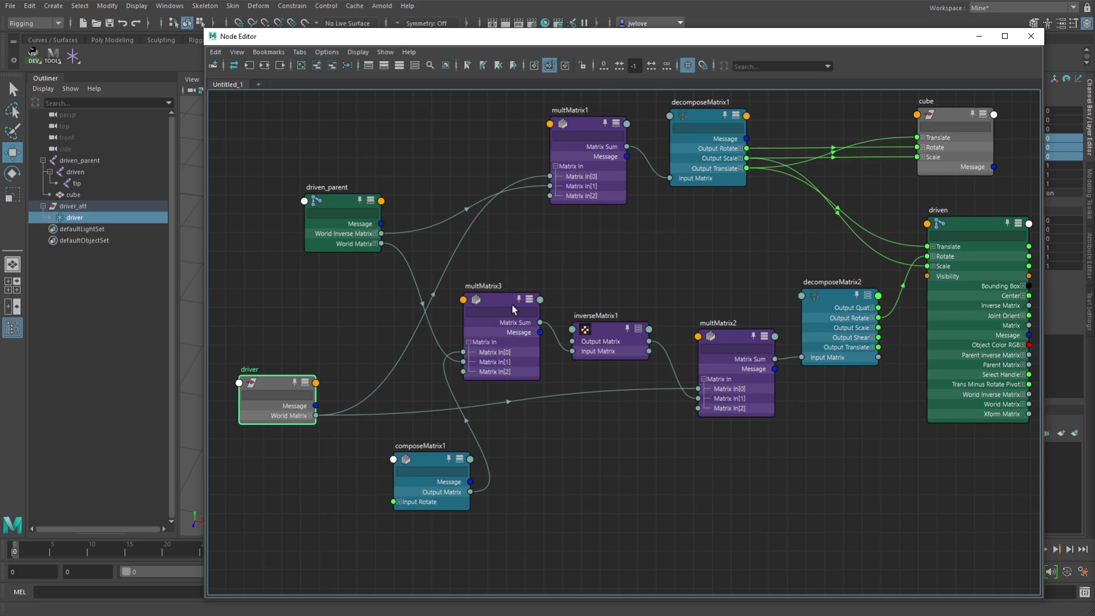
click(495, 303)
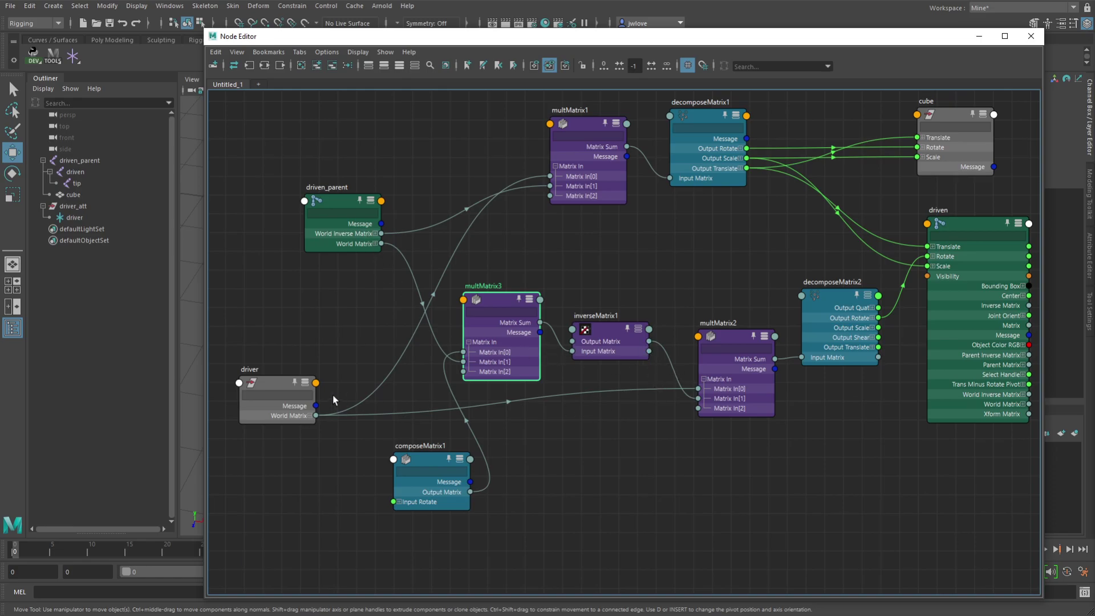
click(750, 333)
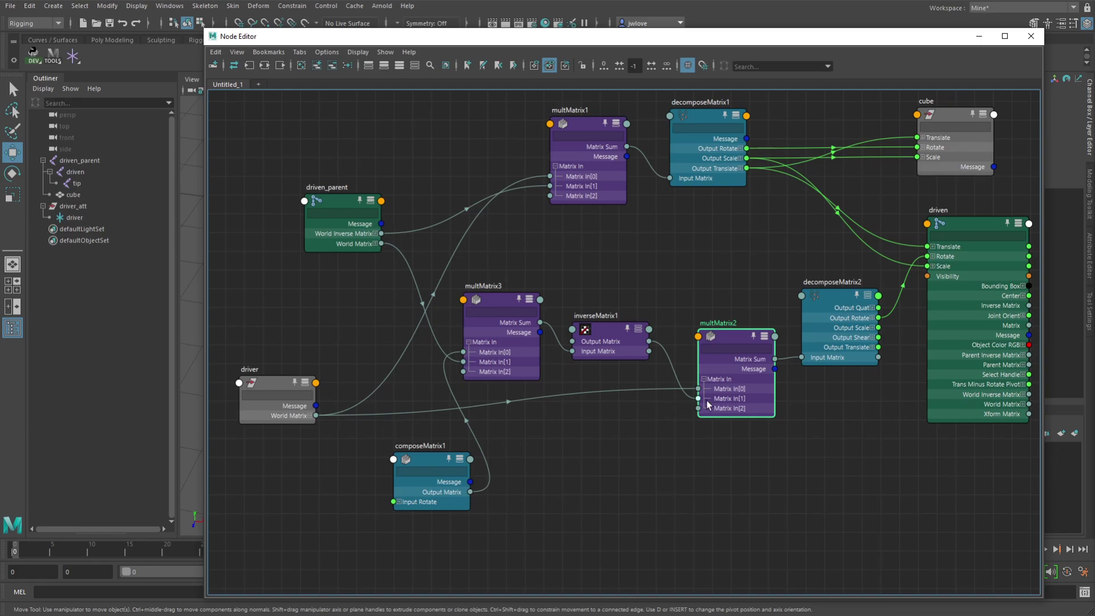
click(632, 334)
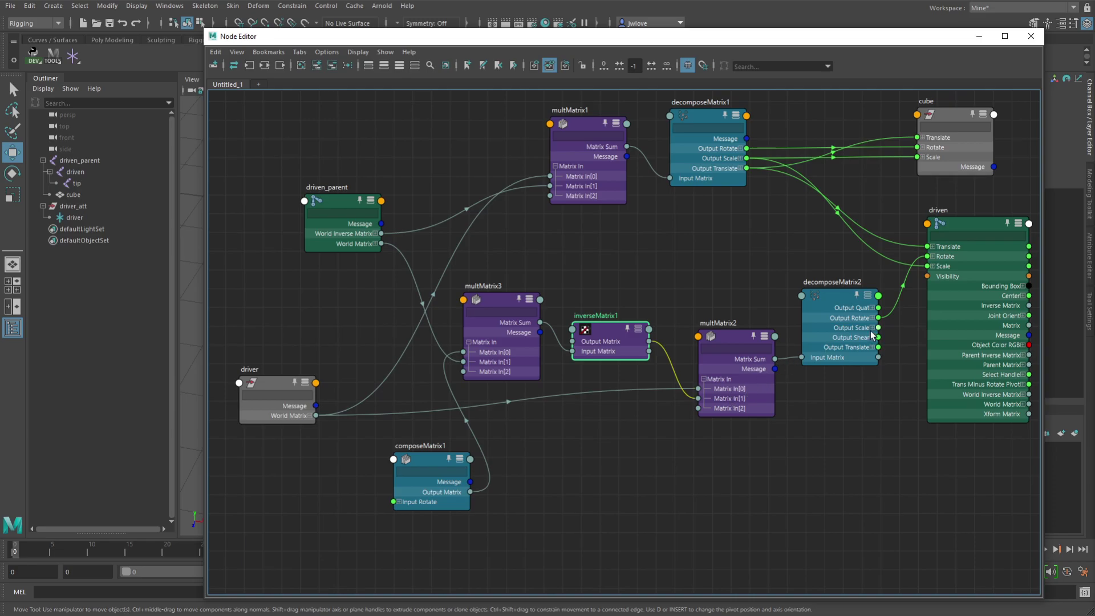
drag(928, 266, 907, 265)
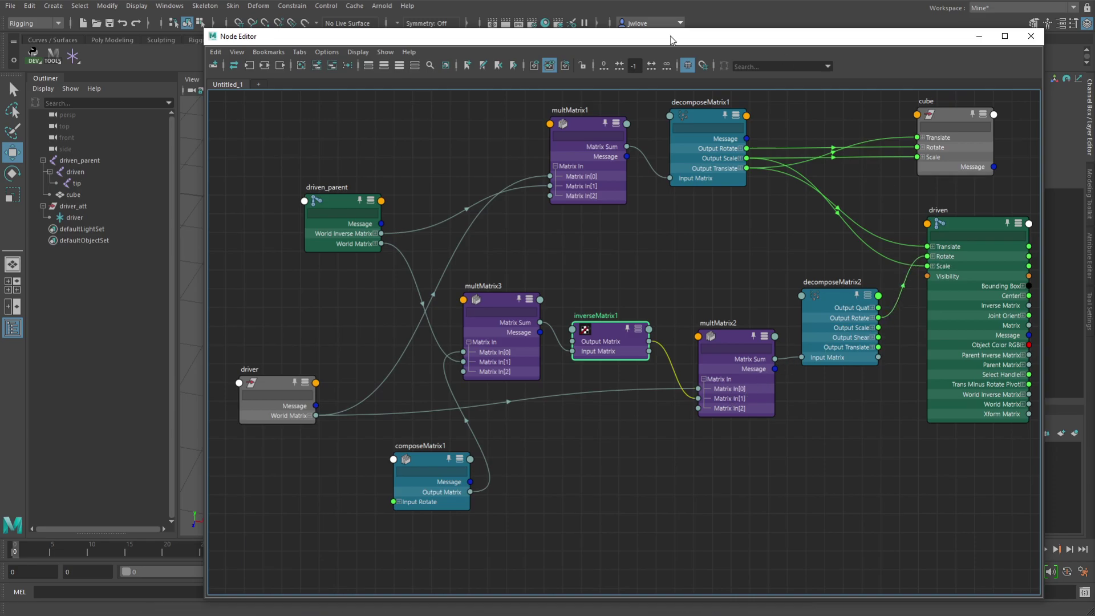
Move the Node Editor off screen and show the Script Editor's DG, EMS and EMP speed-test timings.
drag(274, 36, 1039, 47)
alt+drag(648, 361, 614, 251)
drag(1094, 14, 686, 16)
scroll(801, 425, up, 3)
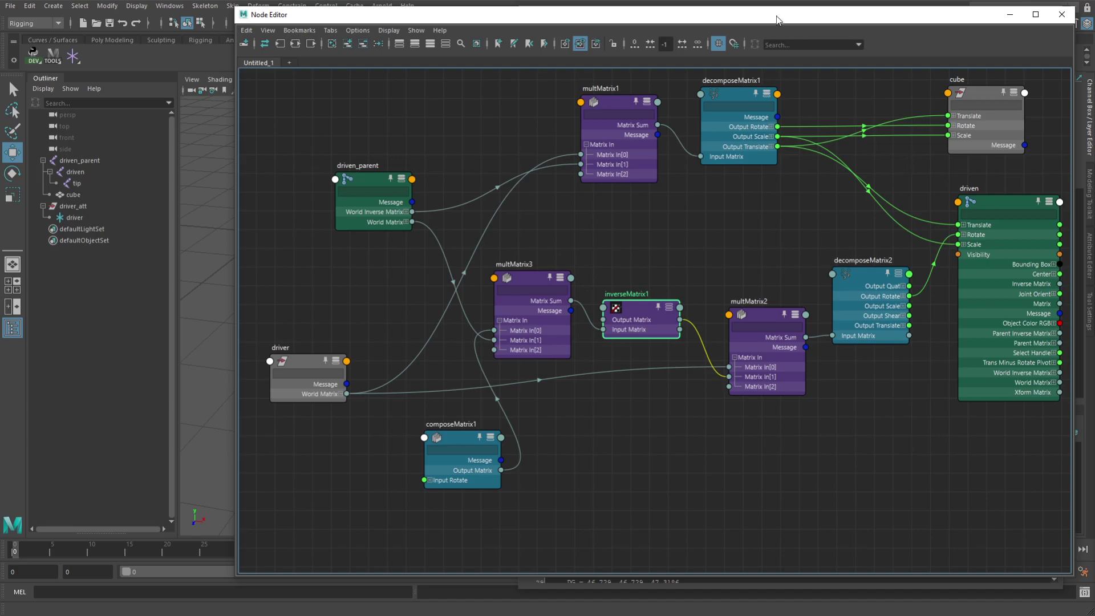
drag(778, 16, 1094, 17)
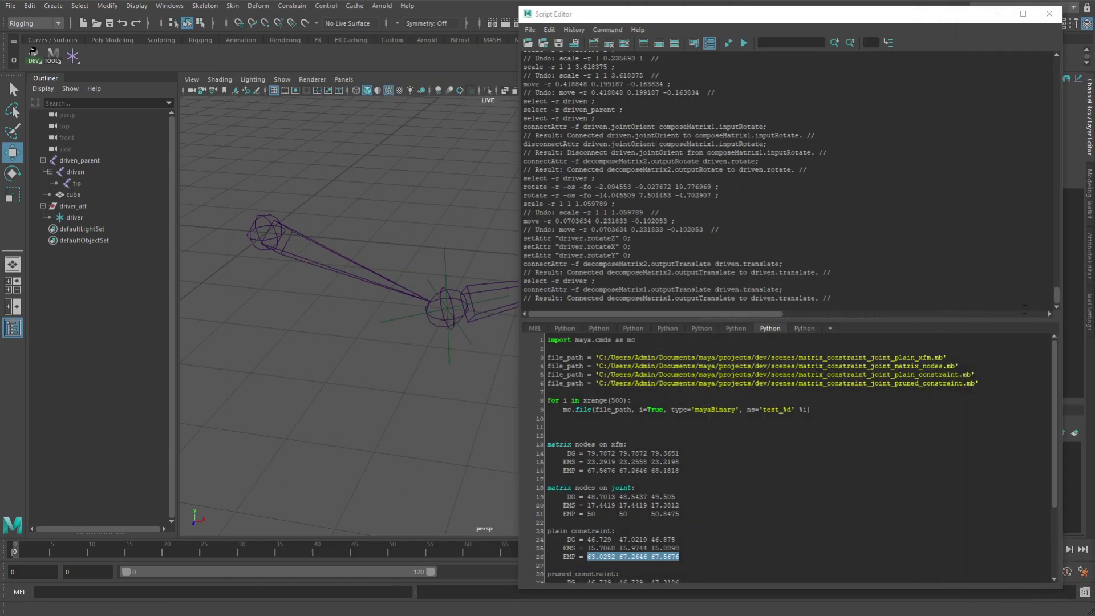
drag(948, 358, 716, 358)
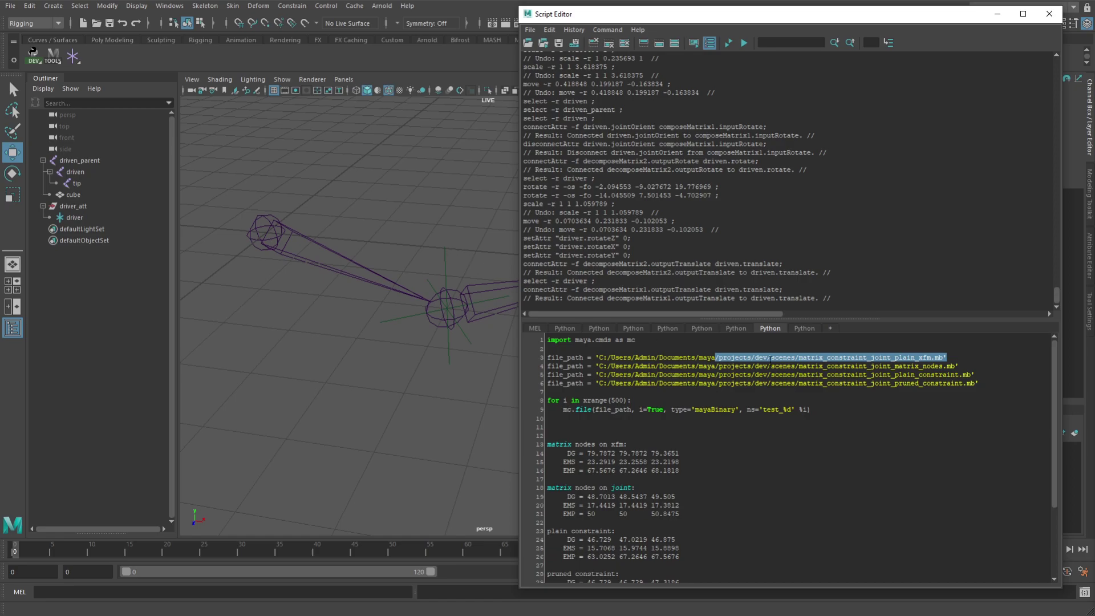
drag(607, 358, 945, 357)
drag(961, 366, 674, 368)
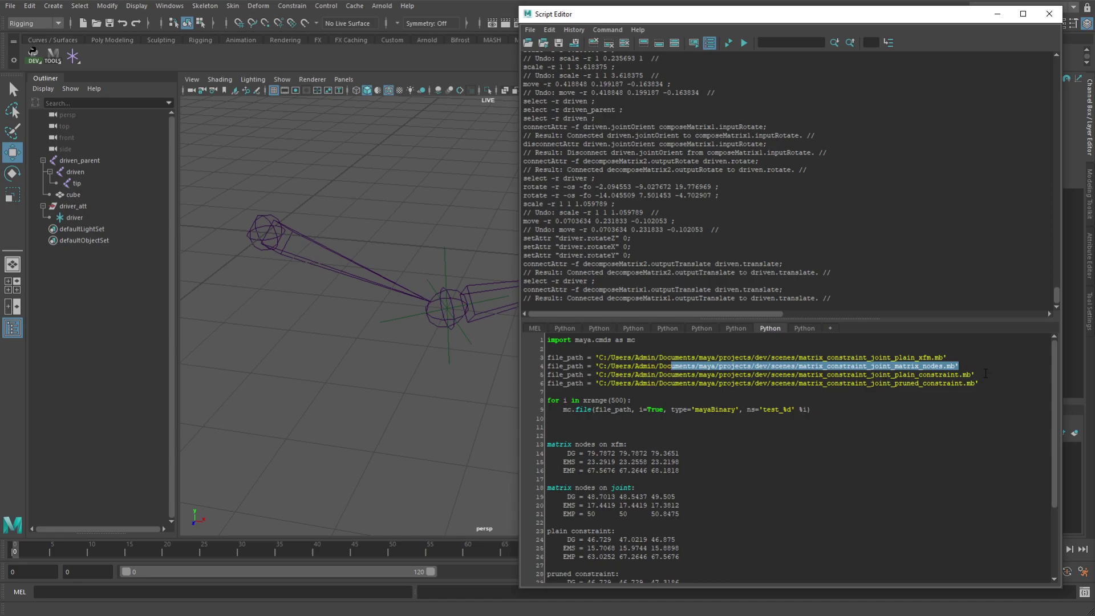
drag(986, 373, 717, 375)
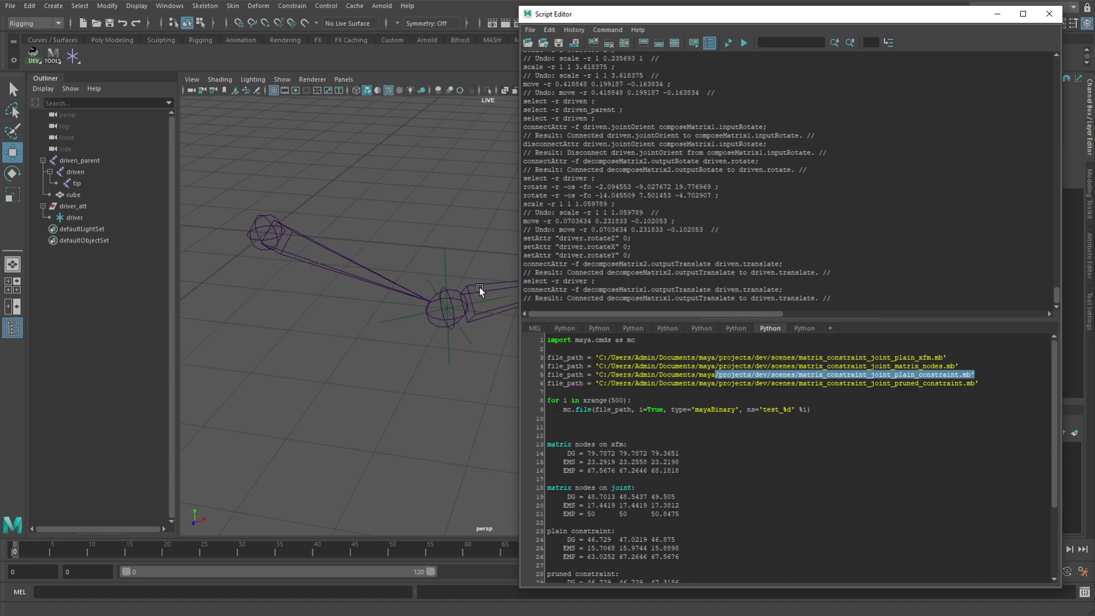
drag(976, 386, 775, 388)
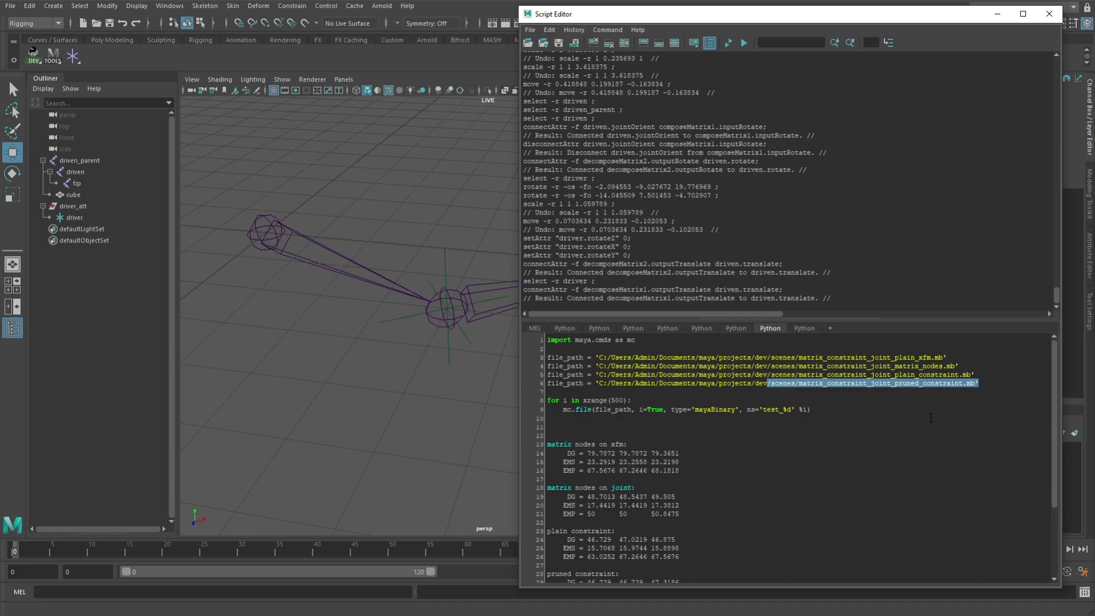
scroll(857, 427, down, 3)
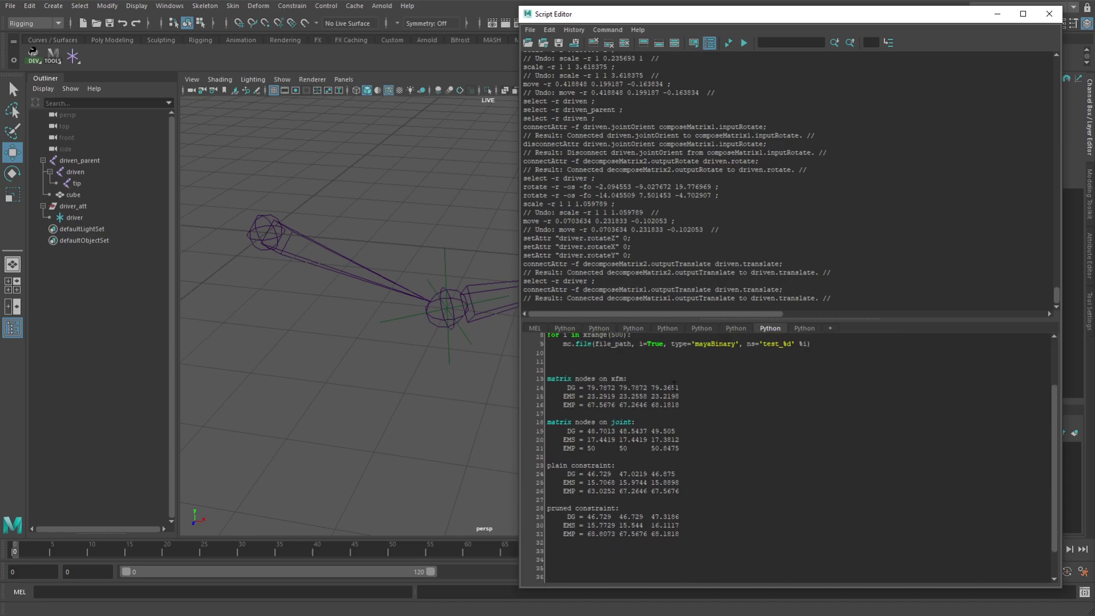
drag(698, 403, 579, 388)
drag(699, 448, 567, 432)
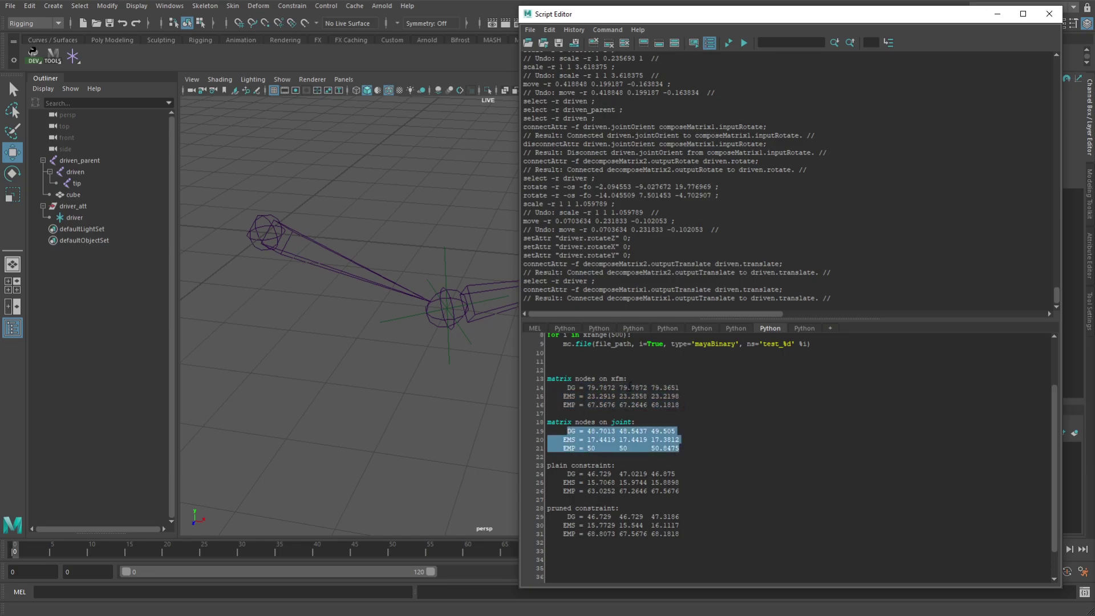
drag(628, 378, 553, 379)
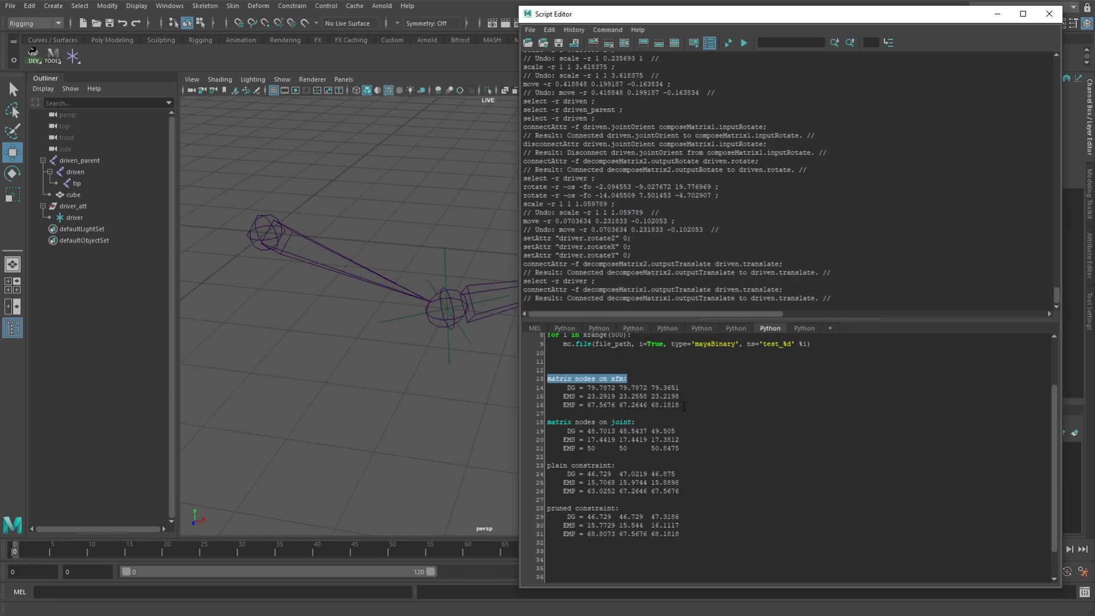
drag(681, 405, 580, 409)
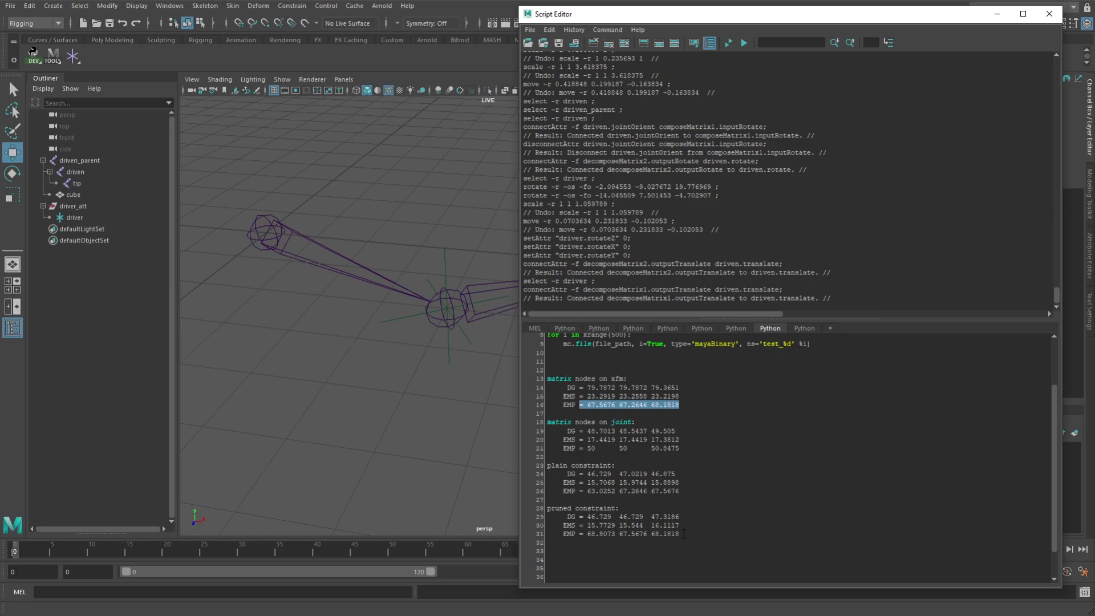
drag(679, 535, 585, 535)
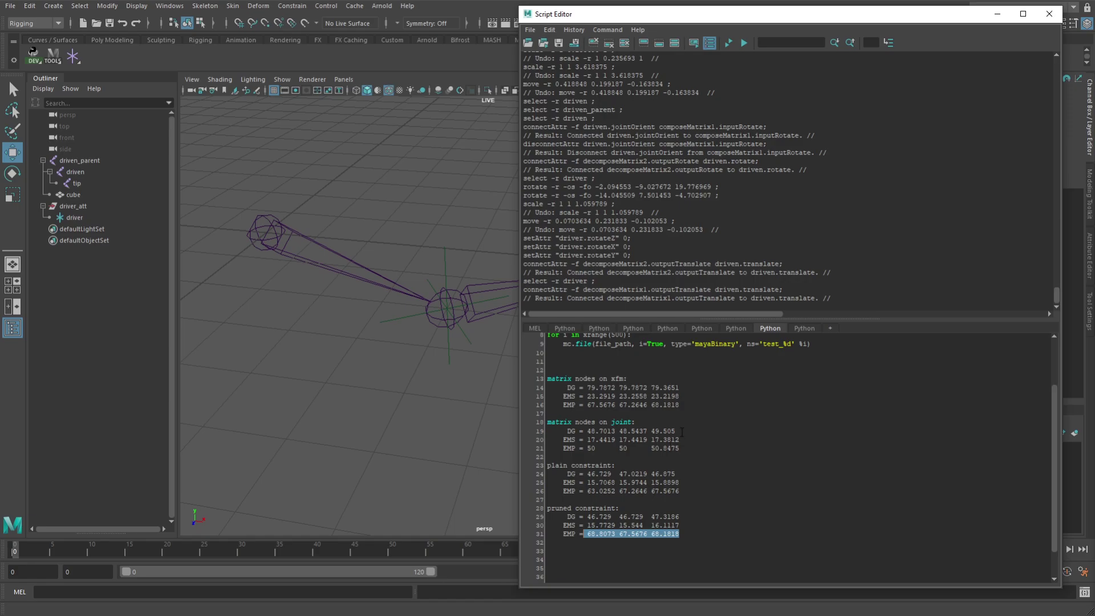
drag(688, 446, 571, 449)
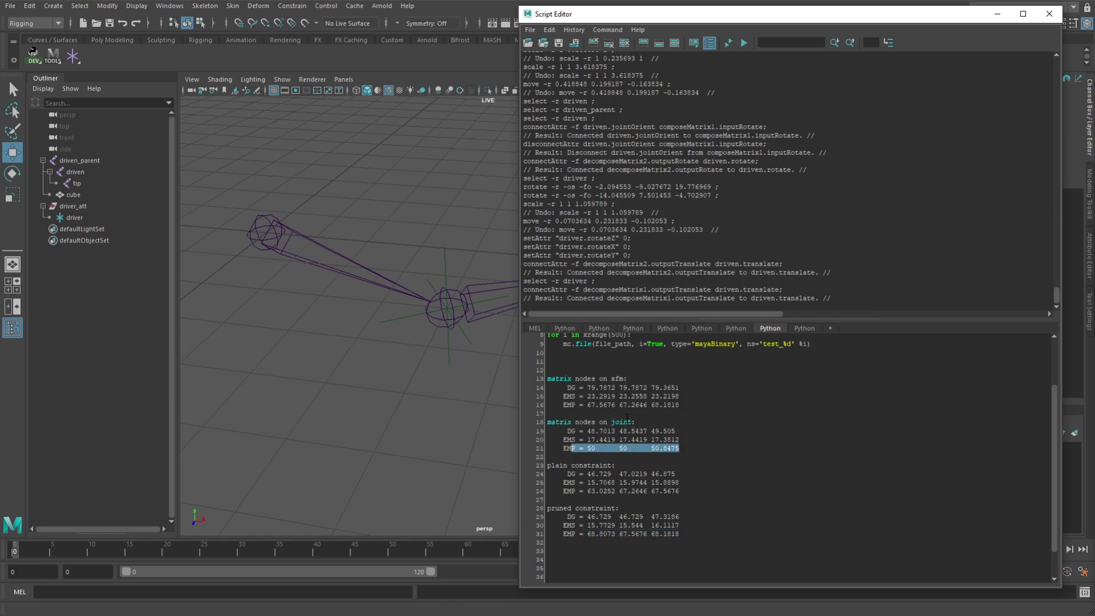
drag(641, 423, 551, 425)
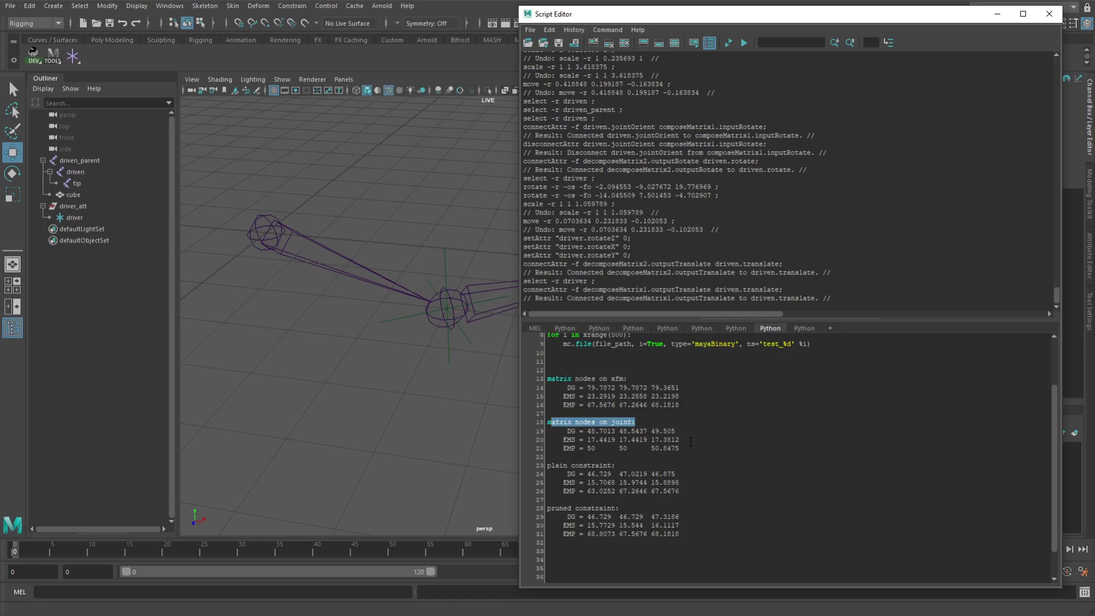
drag(681, 430, 572, 432)
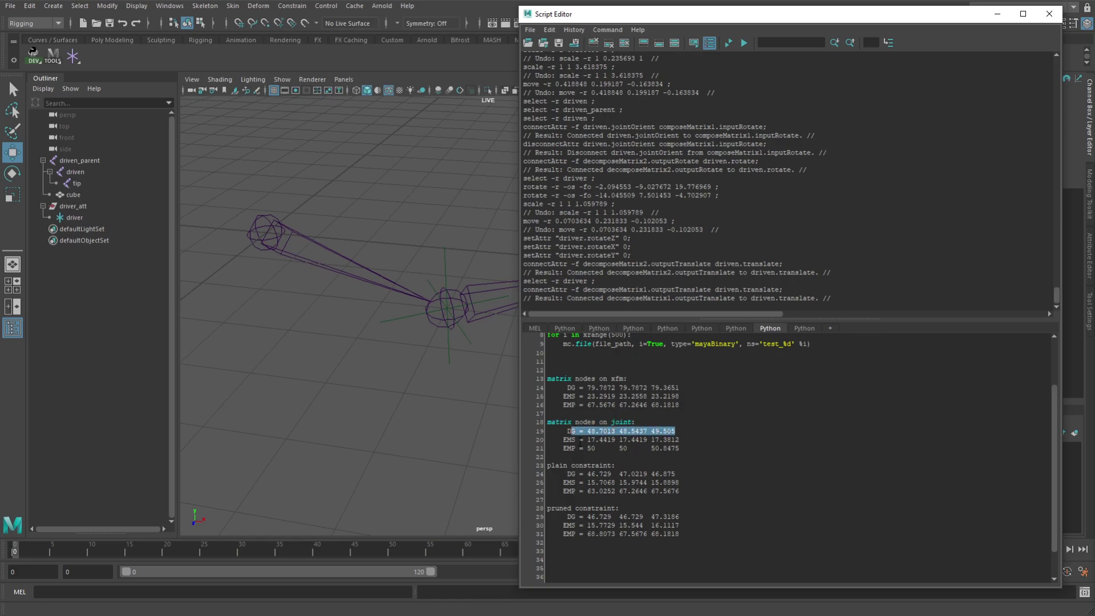
drag(684, 451, 585, 445)
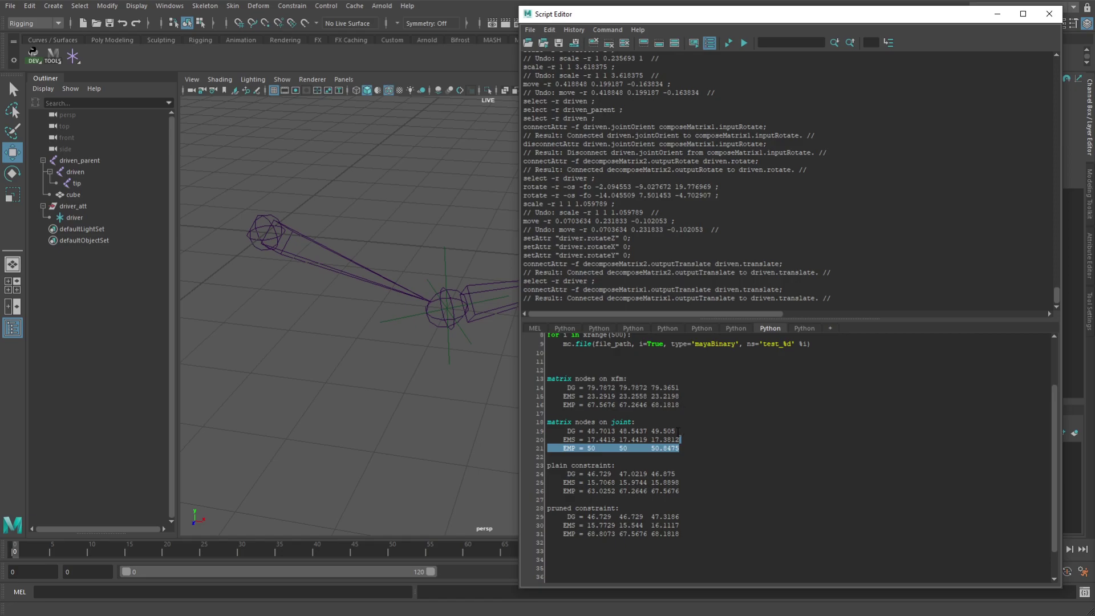
drag(680, 431, 567, 431)
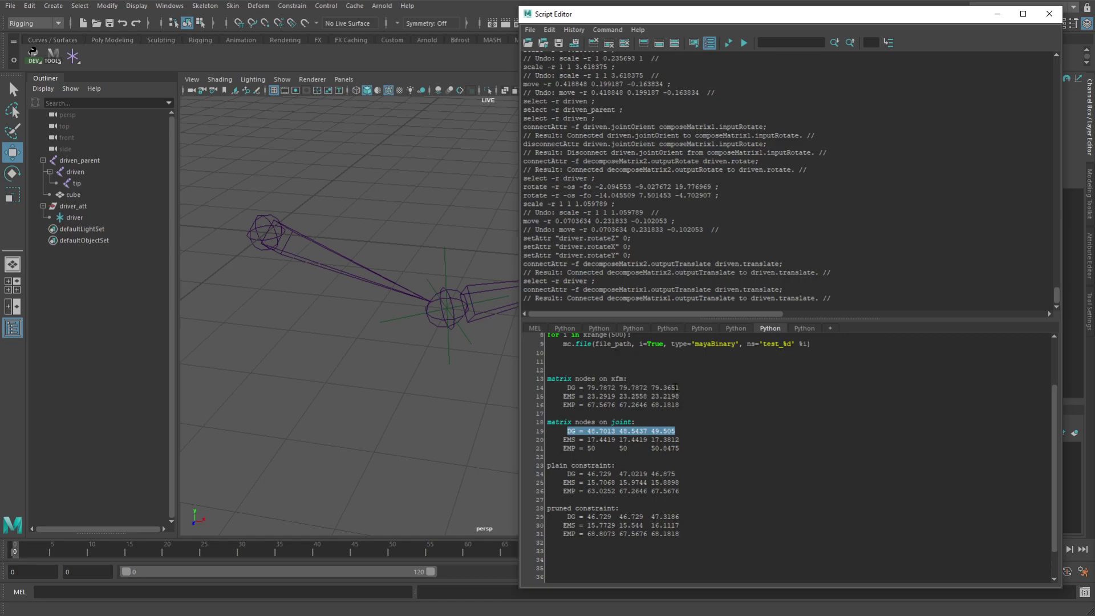
click(687, 473)
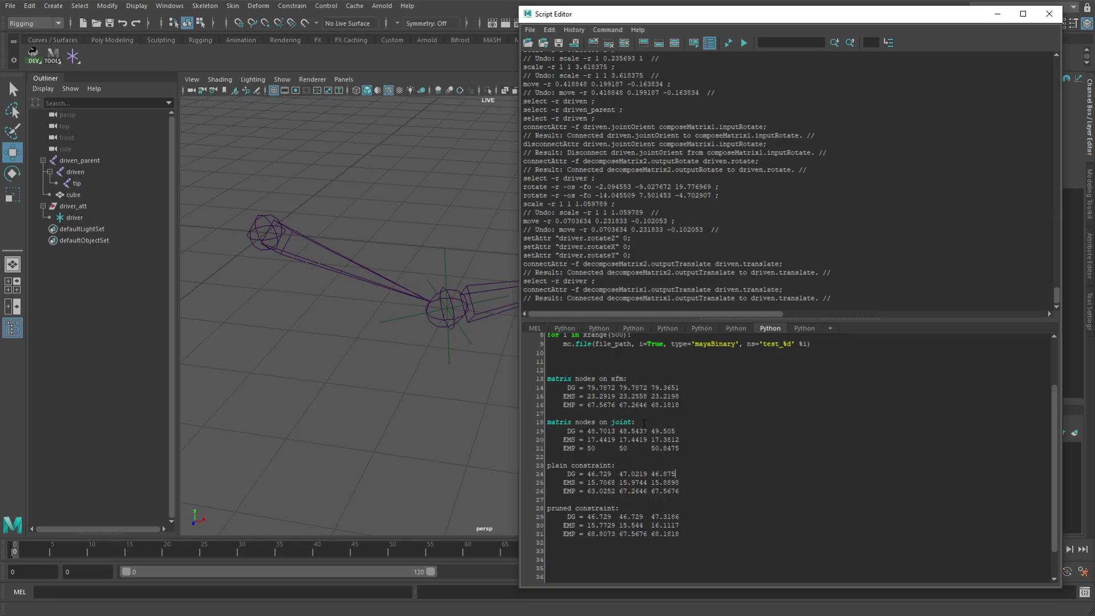
mouse_move(644, 423)
mouse_down()
mouse_move(546, 423)
mouse_move(639, 439)
mouse_up()
drag(704, 449, 587, 448)
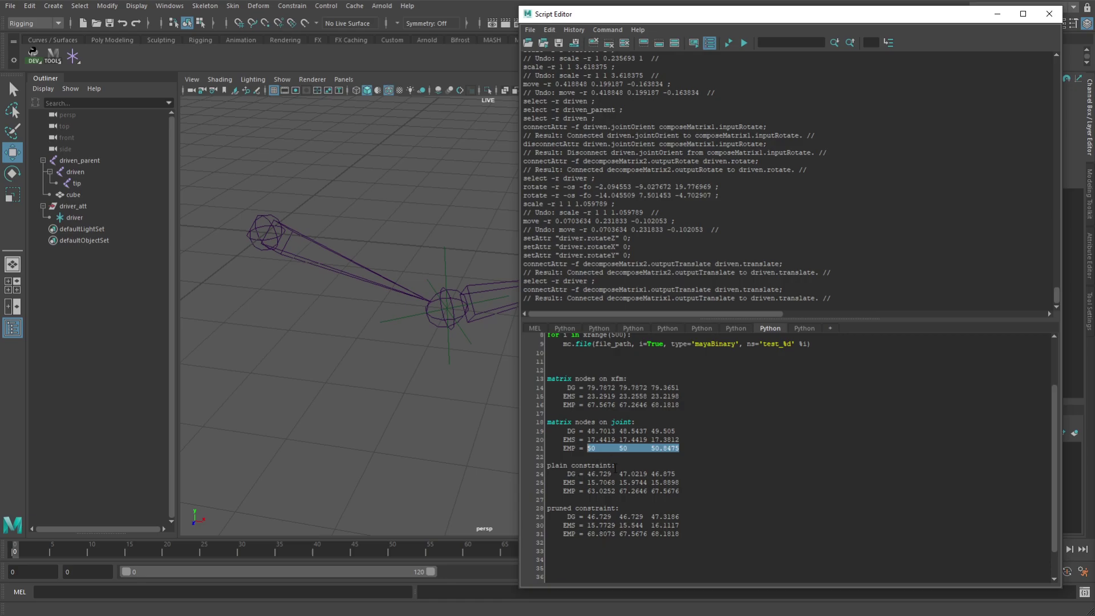
drag(587, 491, 670, 491)
drag(588, 534, 664, 535)
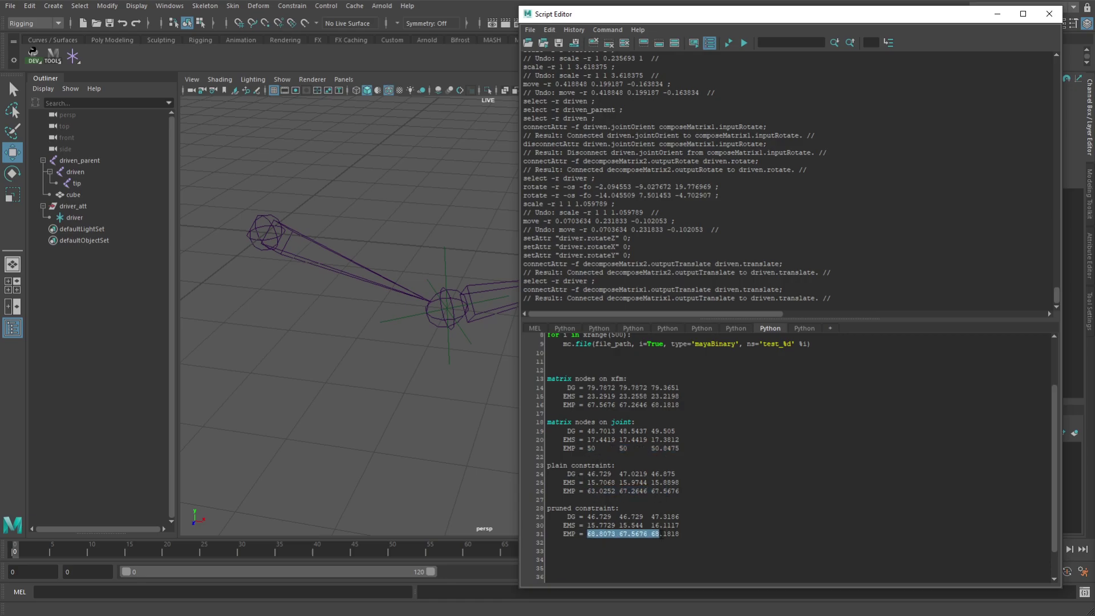
click(609, 500)
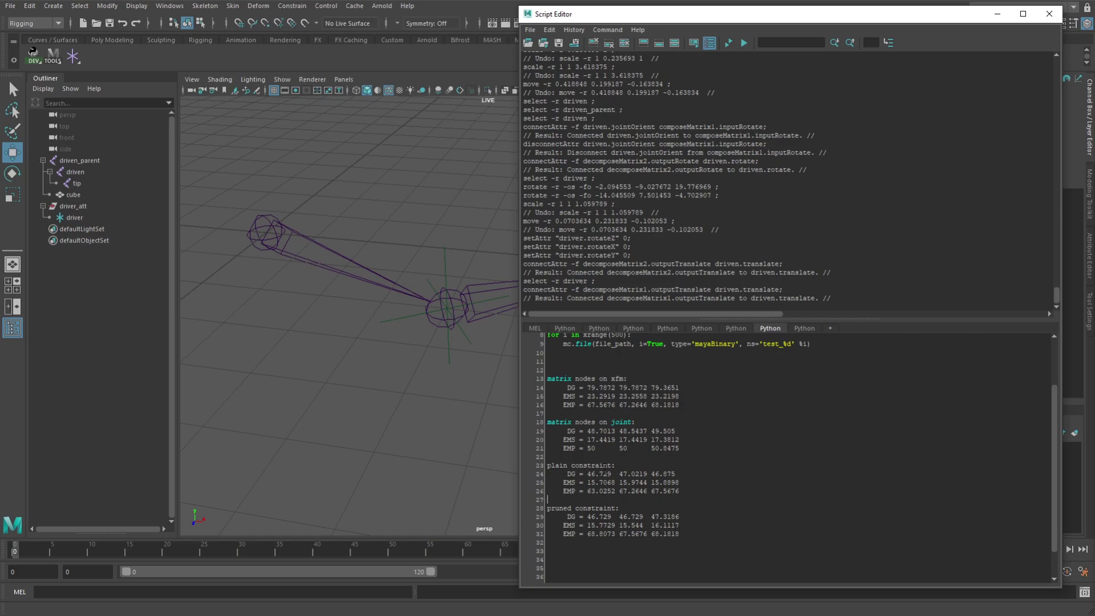
drag(688, 537, 572, 519)
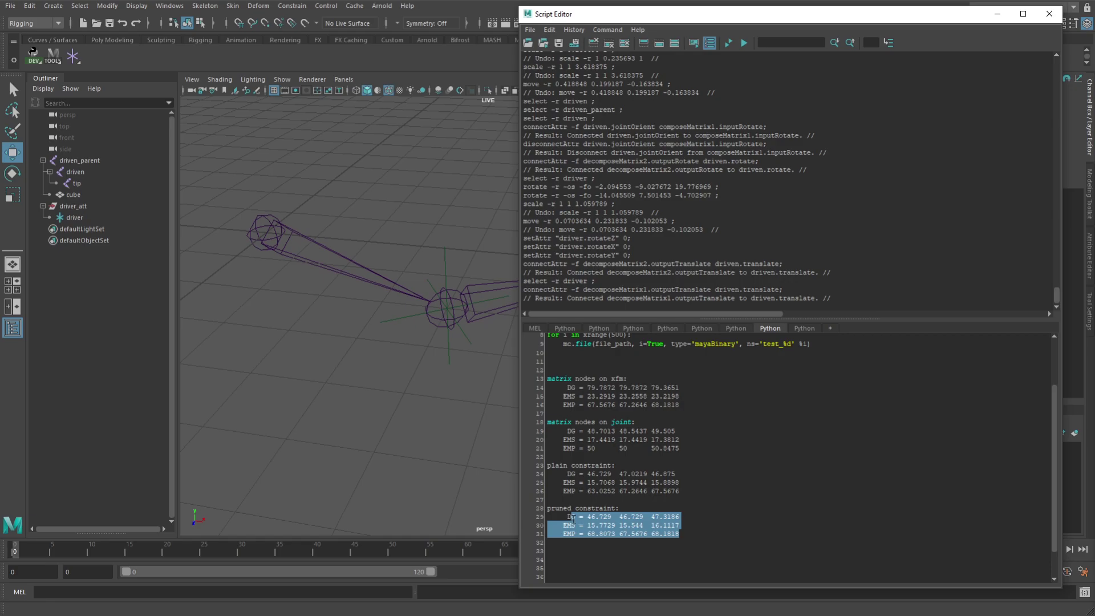
click(618, 464)
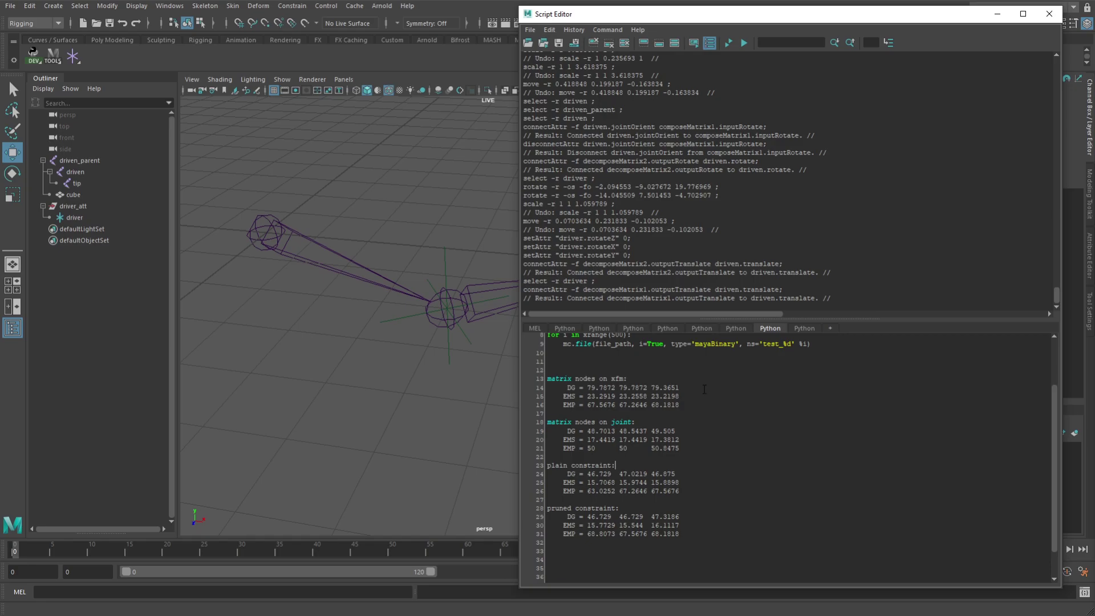
drag(679, 407, 547, 378)
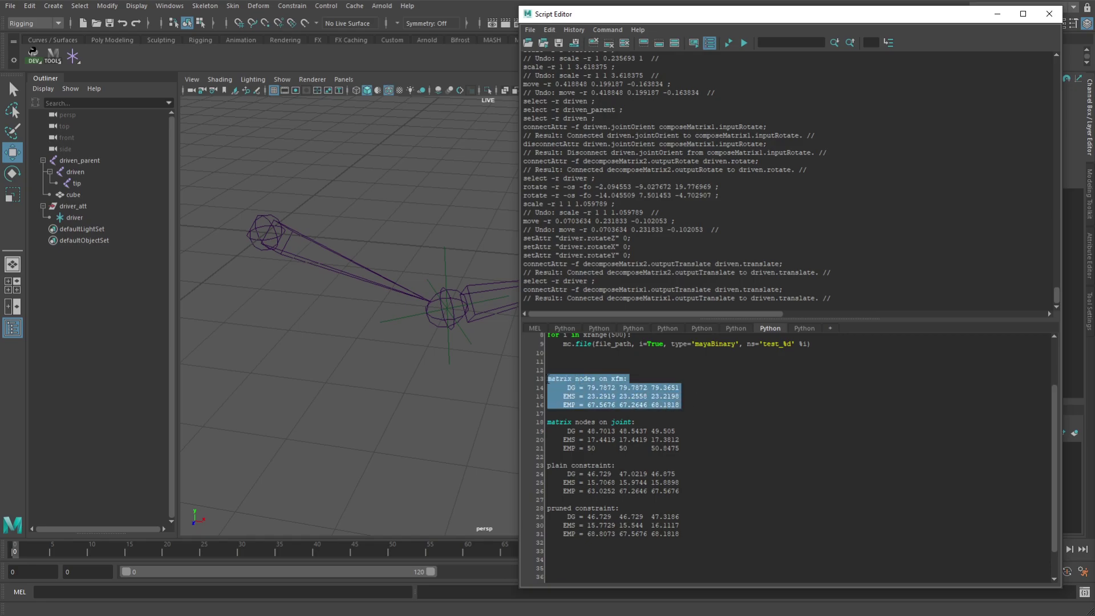
click(699, 404)
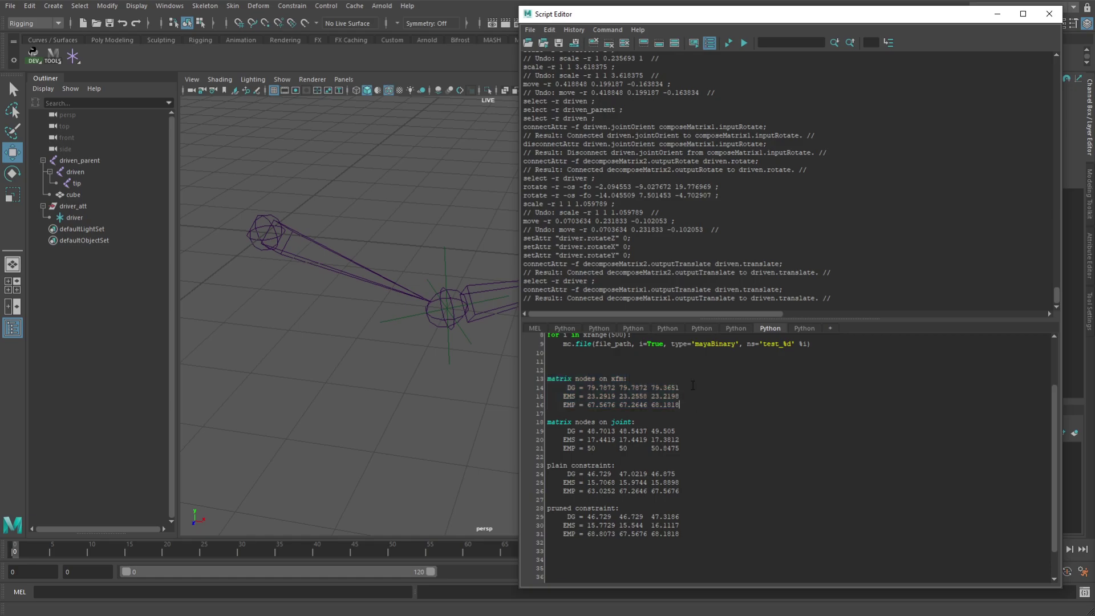
drag(679, 448, 549, 432)
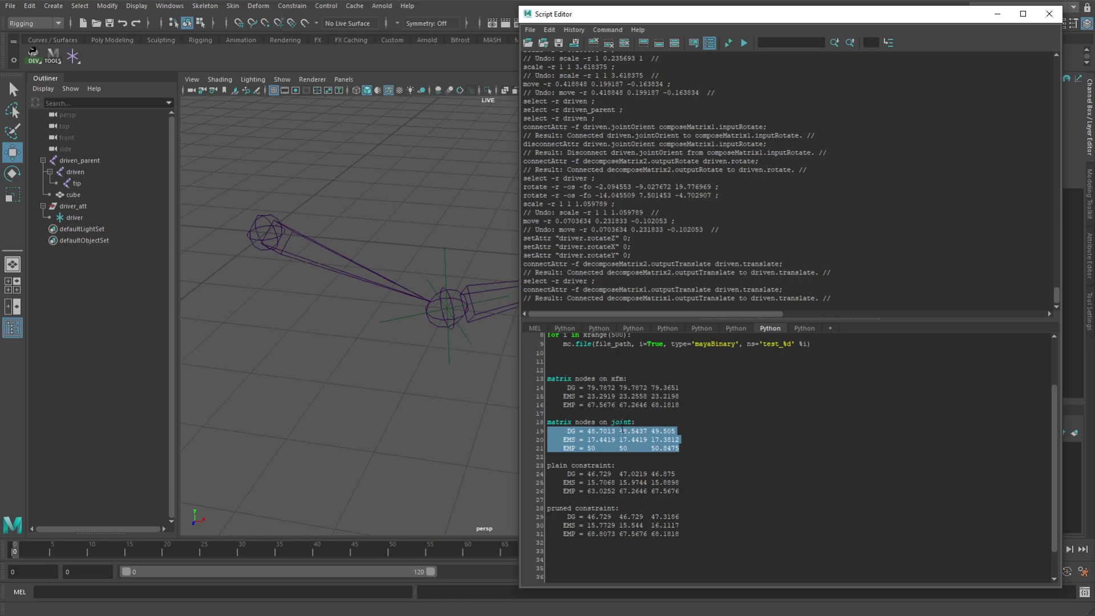
click(641, 422)
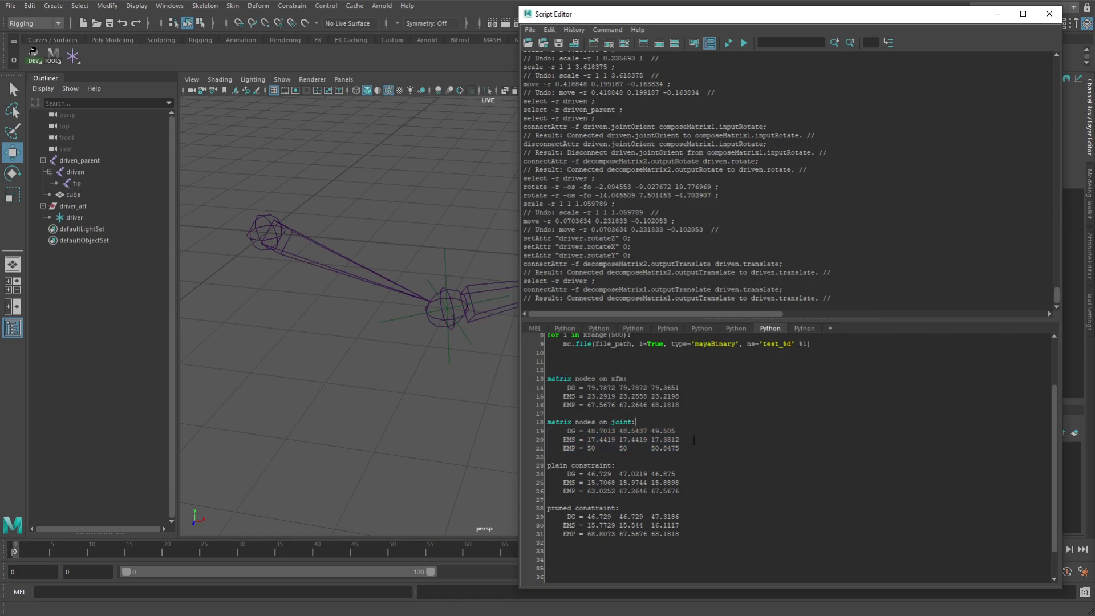
drag(682, 448, 580, 449)
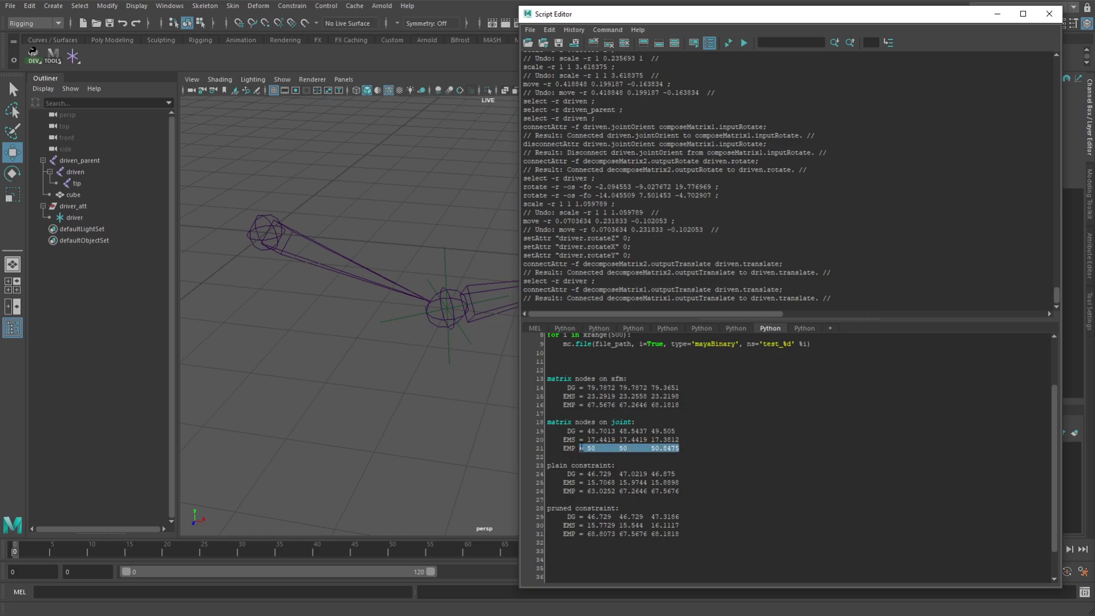